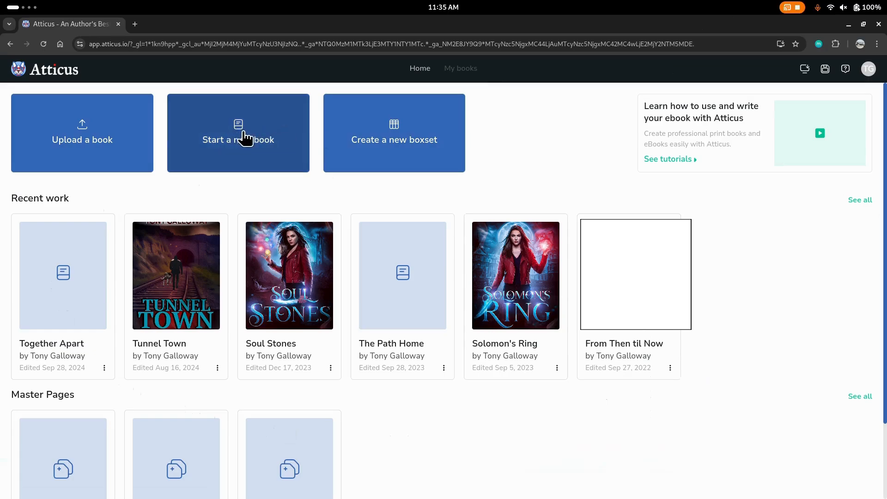
Create a new book titled "DP Book 3" with the saved author name and a new project named "DP3"
click(233, 138)
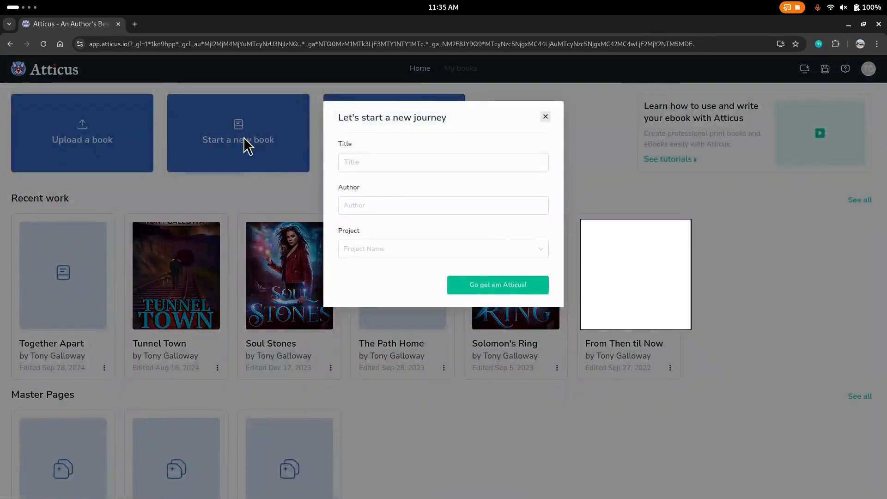
click(364, 160)
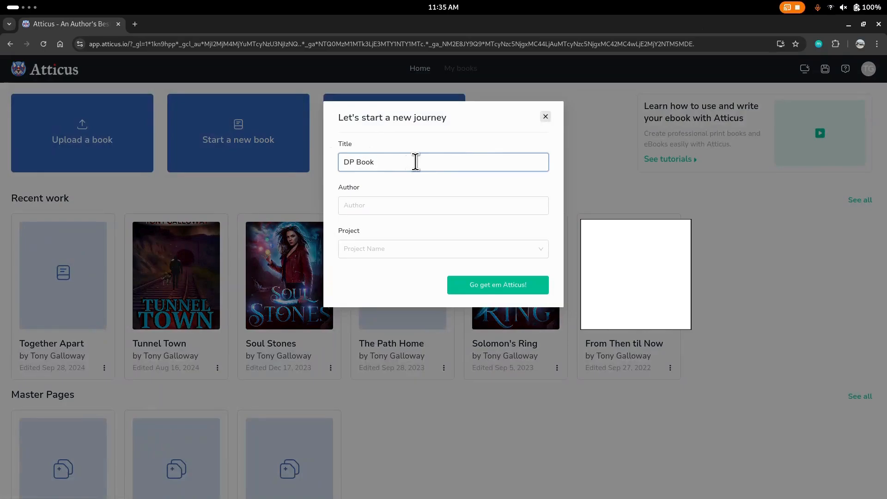
click(386, 203)
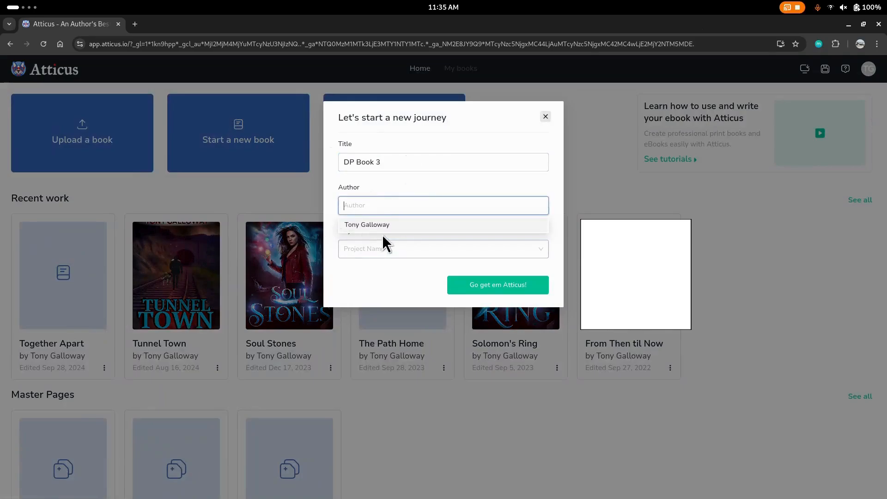
click(392, 228)
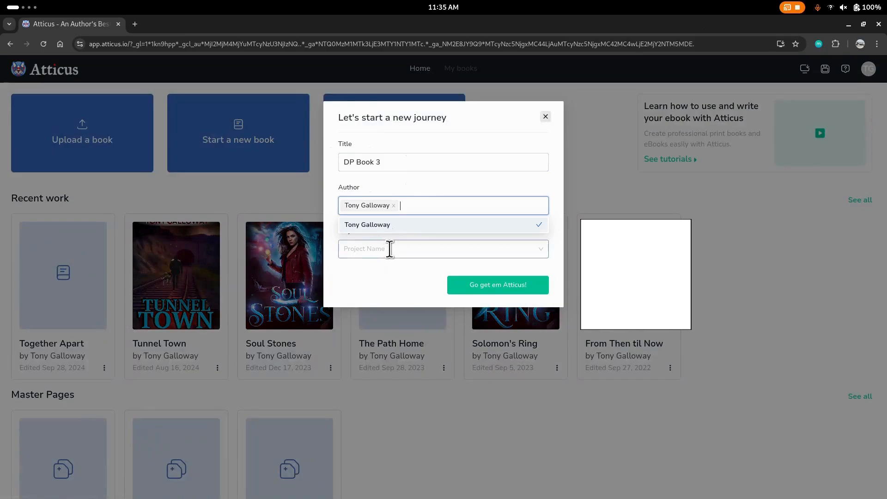
click(389, 250)
text(DP3)
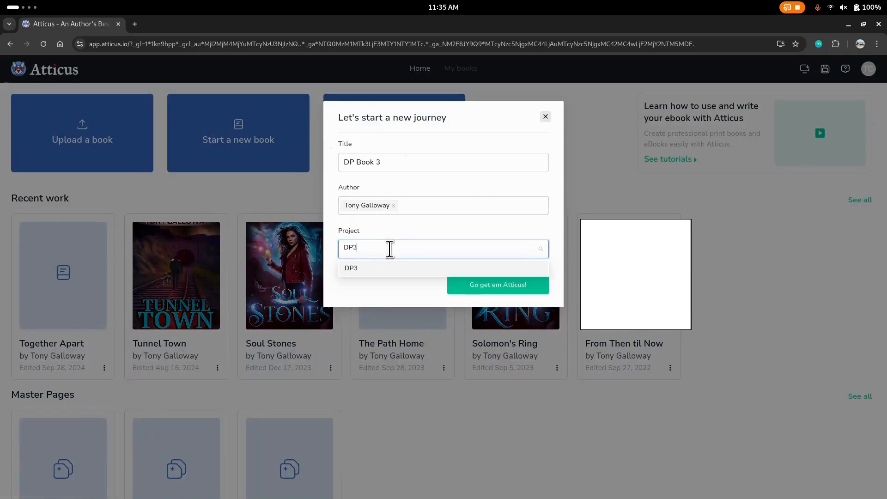
click(498, 286)
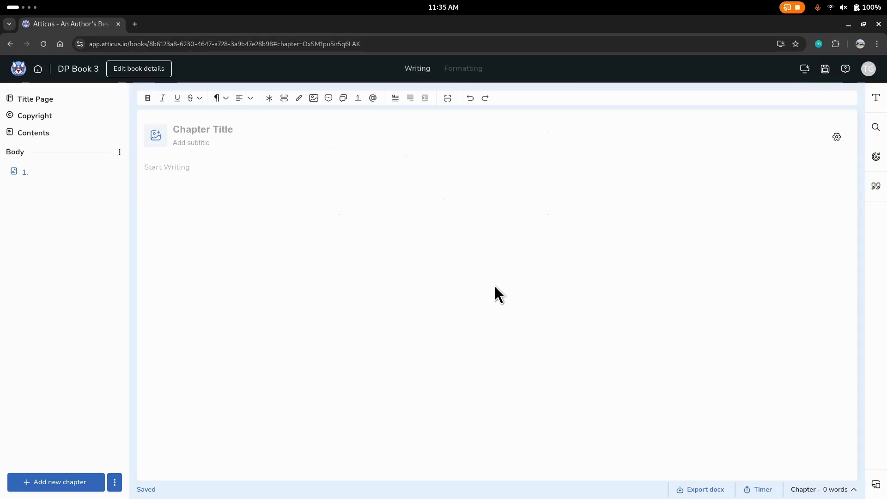
Preview the title page's formatting on the Galaxy S21, and switch the preview device to the Kindle Fire
click(30, 104)
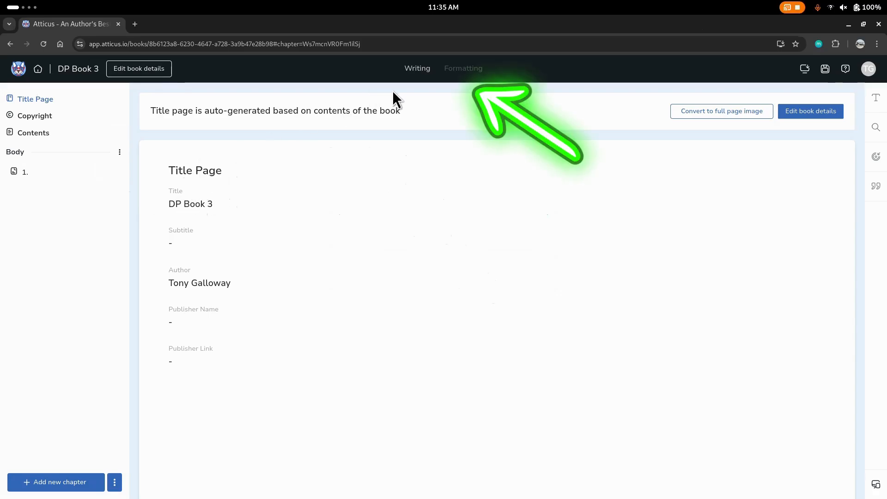
click(462, 77)
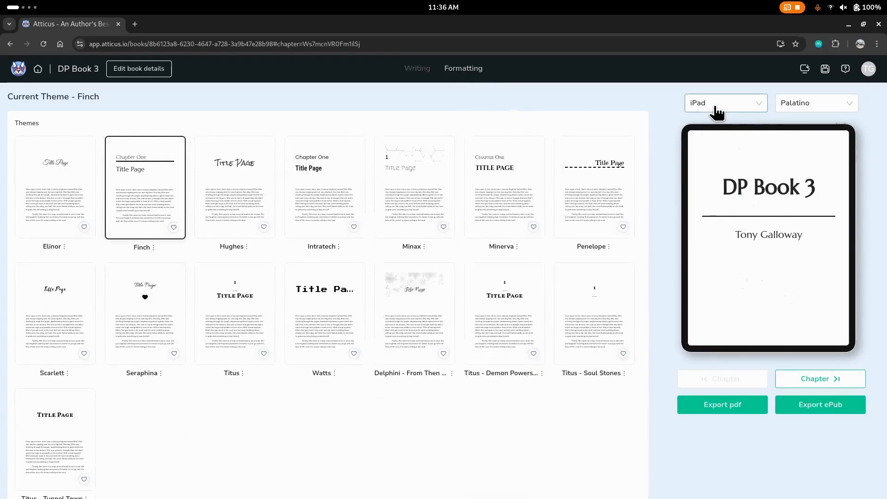
click(761, 110)
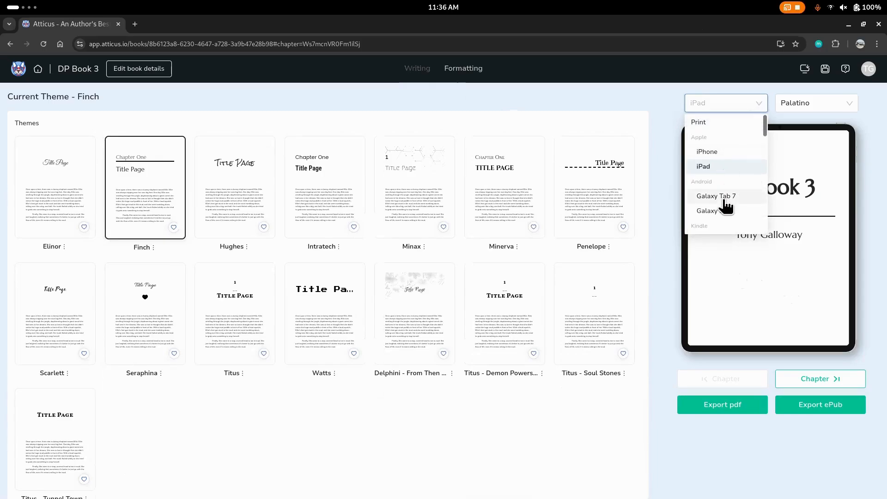
click(719, 212)
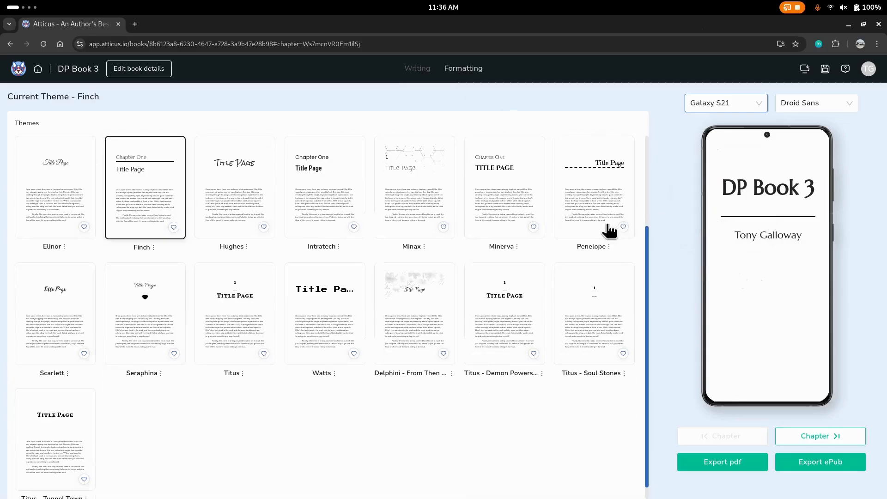
click(763, 109)
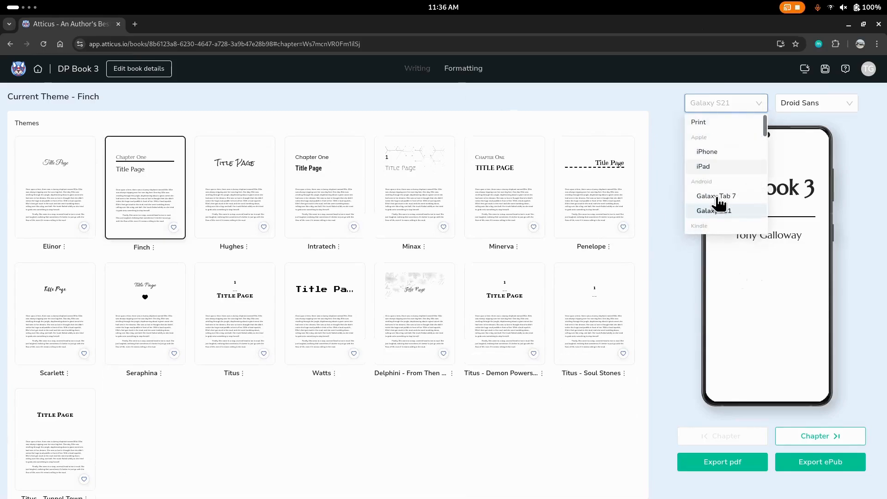
scroll(716, 207, down, 1)
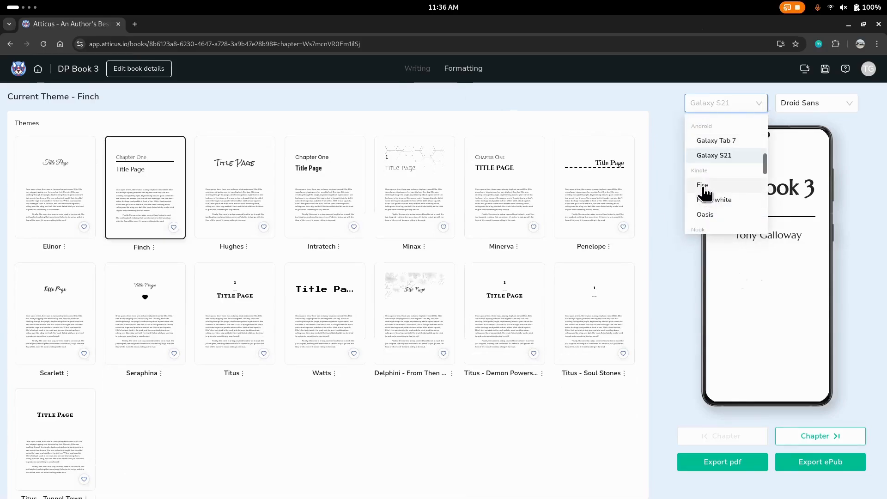
click(702, 185)
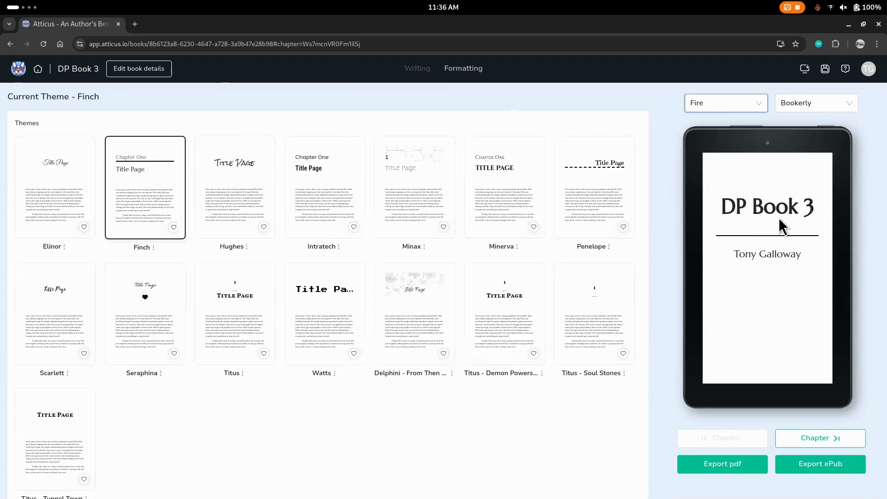
Try the Elinor, Intratech and Titus themes one after another on the title page
click(48, 197)
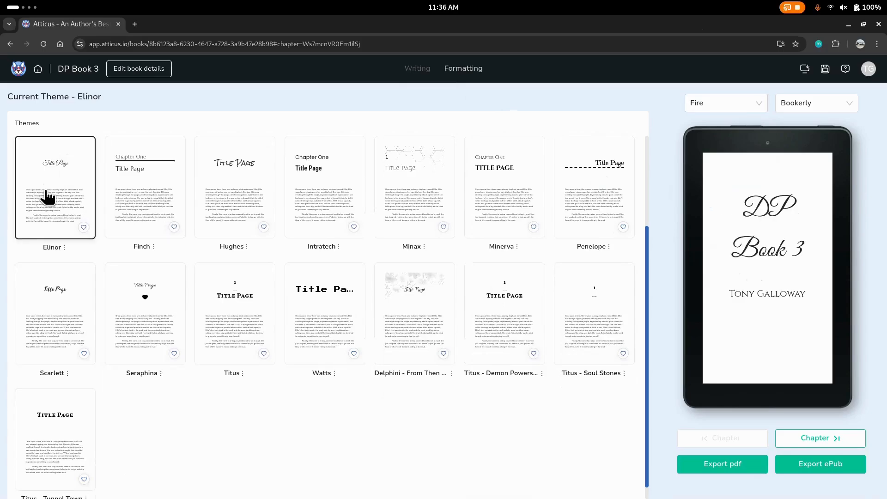
click(330, 186)
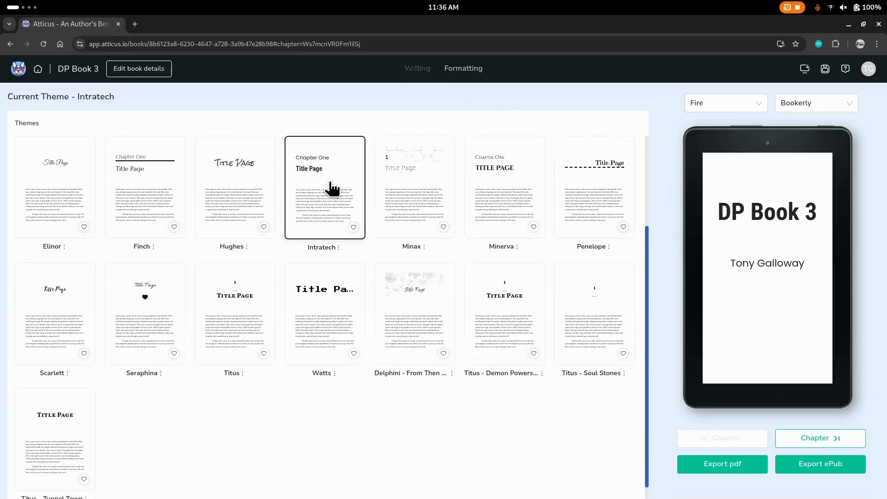
click(242, 330)
scroll(244, 330, down, 1)
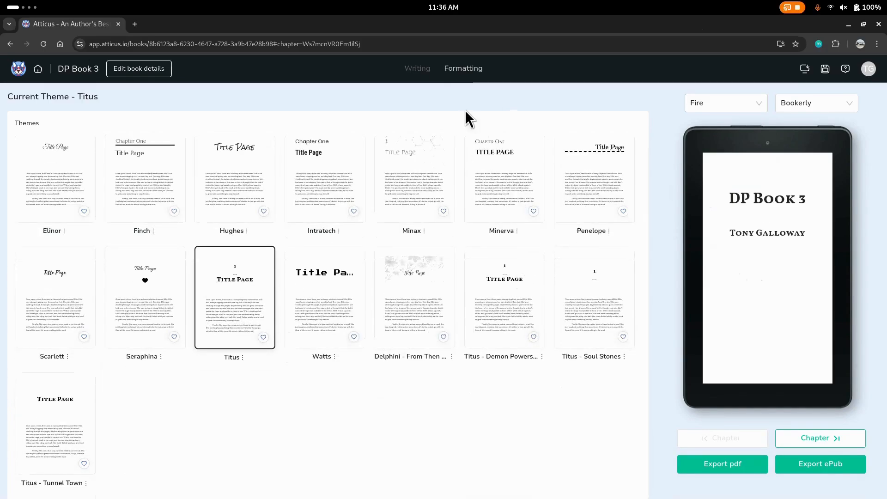
Preview the Copyright page's formatting with the Scarlett theme, and apply the "Delphini - From Then Til Now" theme
click(417, 69)
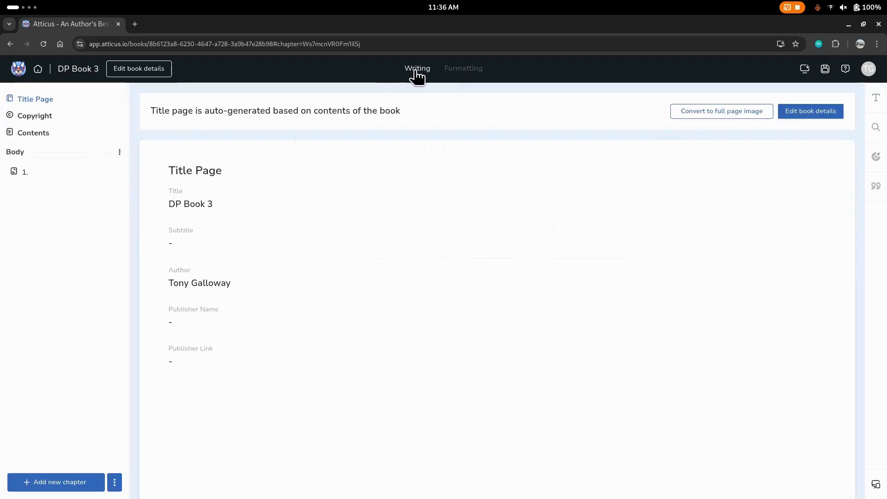
click(32, 118)
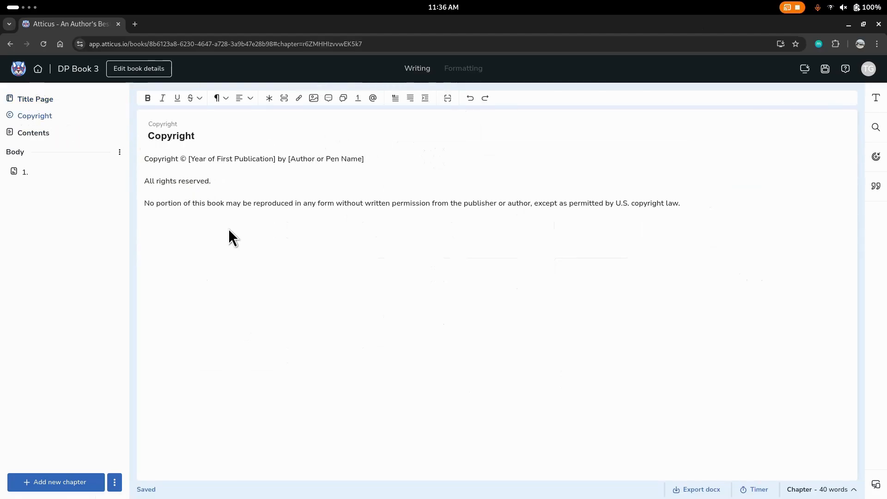
click(474, 75)
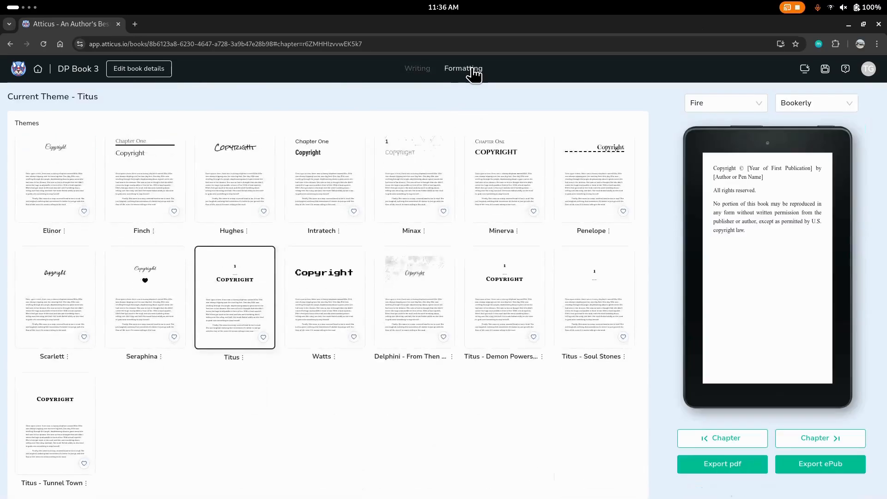
click(56, 319)
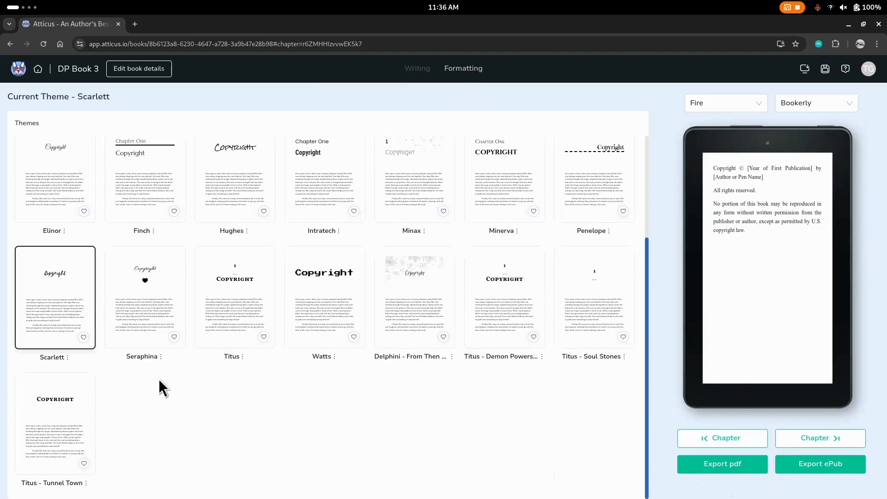
click(411, 307)
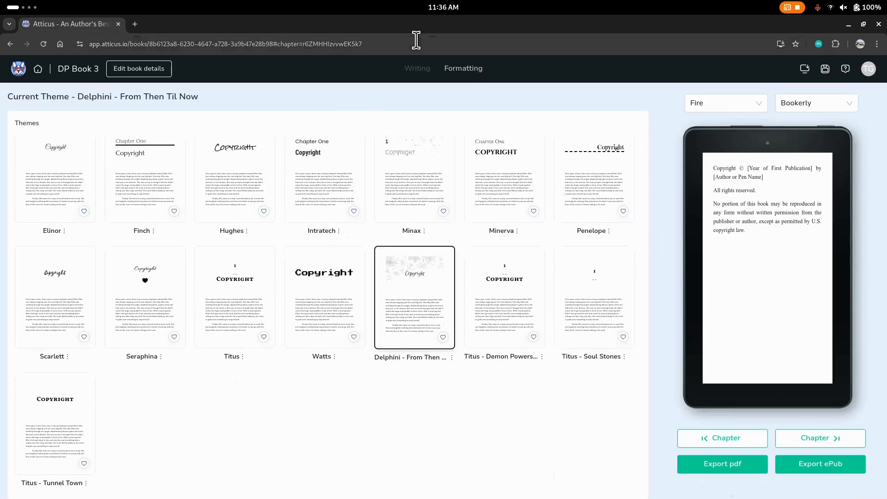
Look at the Contents page in the writing view and title the first body chapter "A Most Interesting Beginning"
click(413, 74)
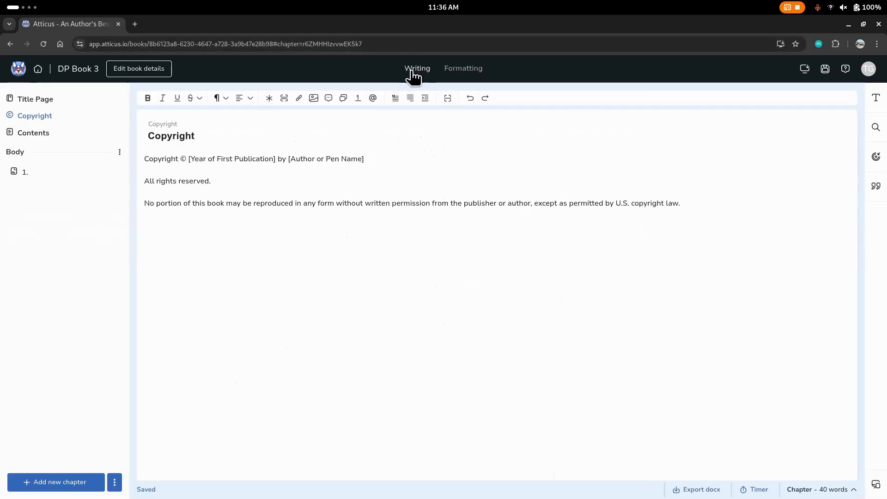
click(29, 138)
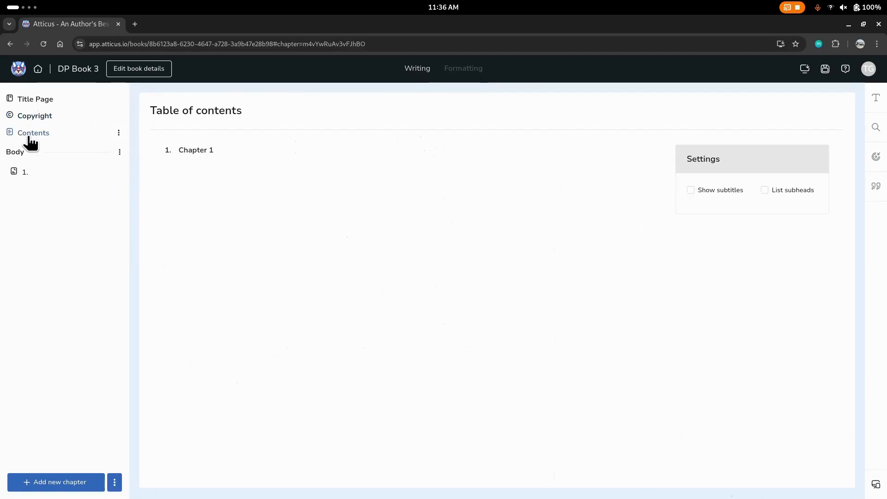
click(21, 174)
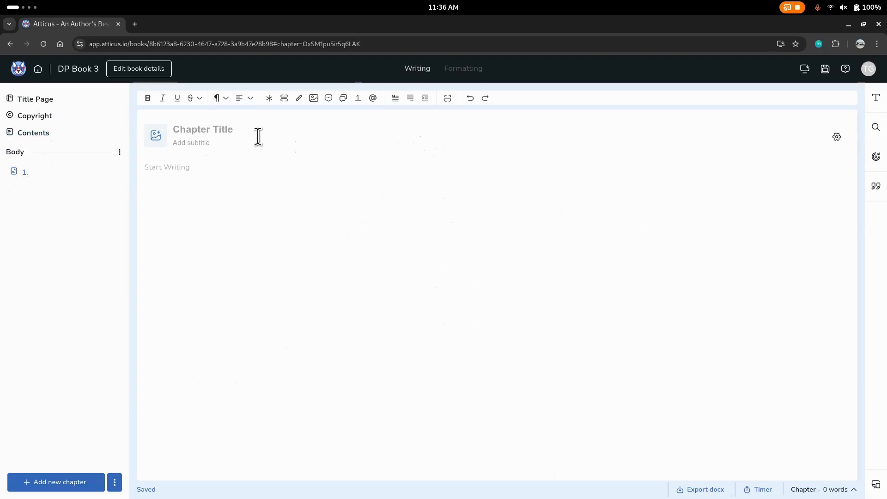
text(A )
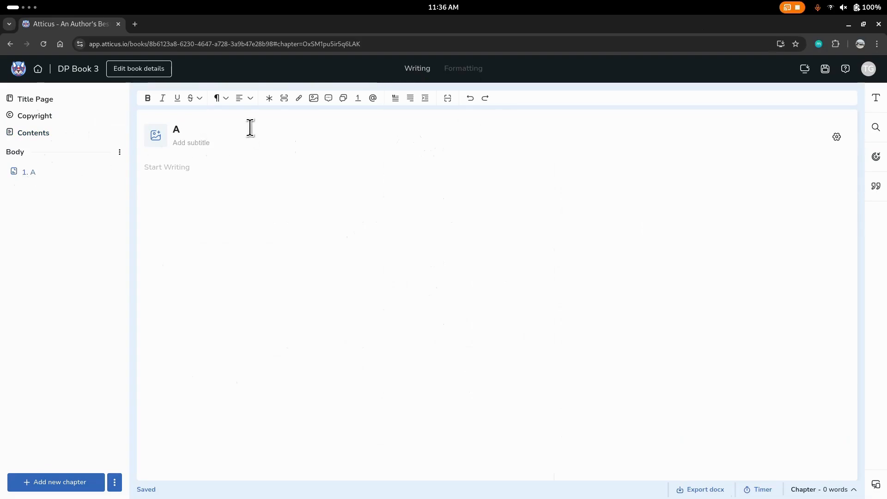
text(Most Intere)
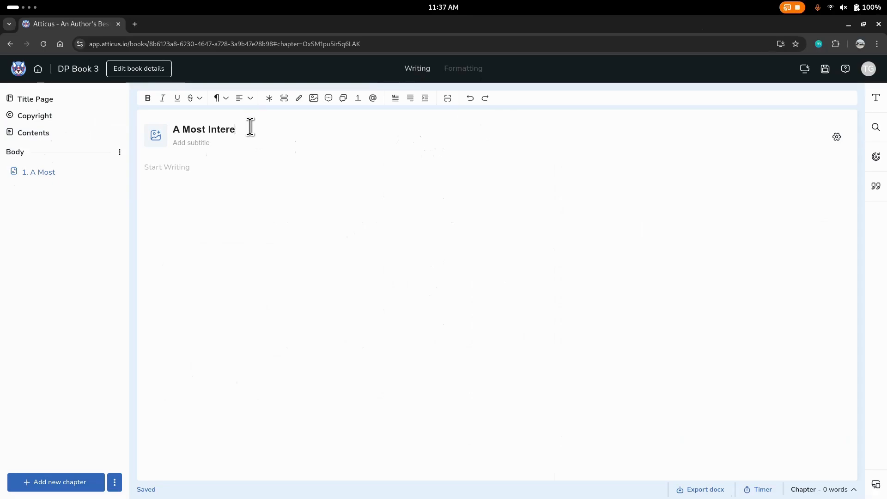
text(sting Beginning)
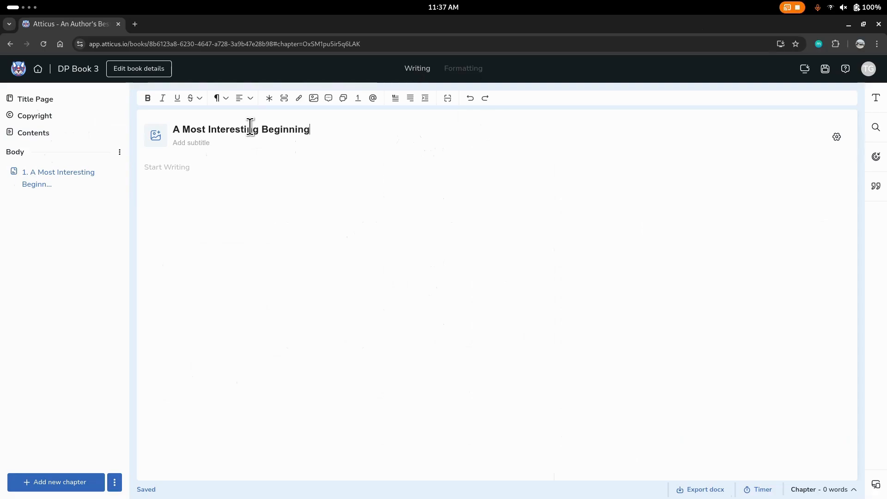
Add a second chapter to the body and title it "The Plot Thickens"
click(64, 485)
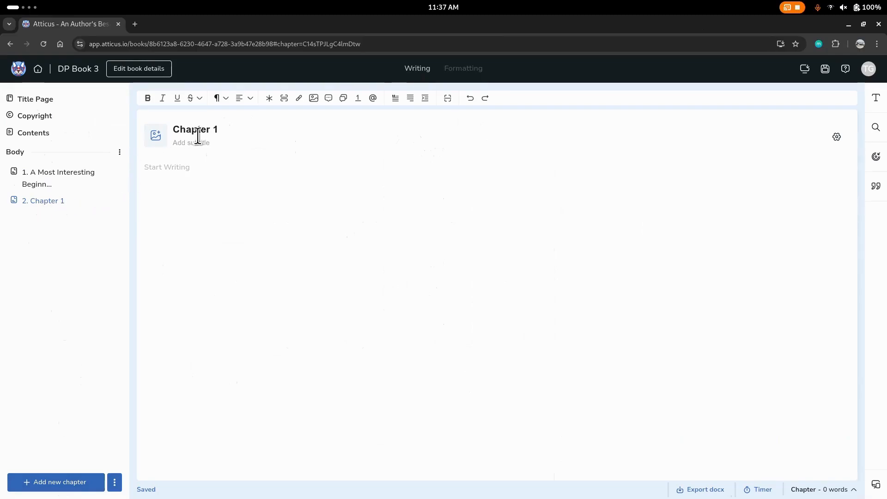
click(254, 131)
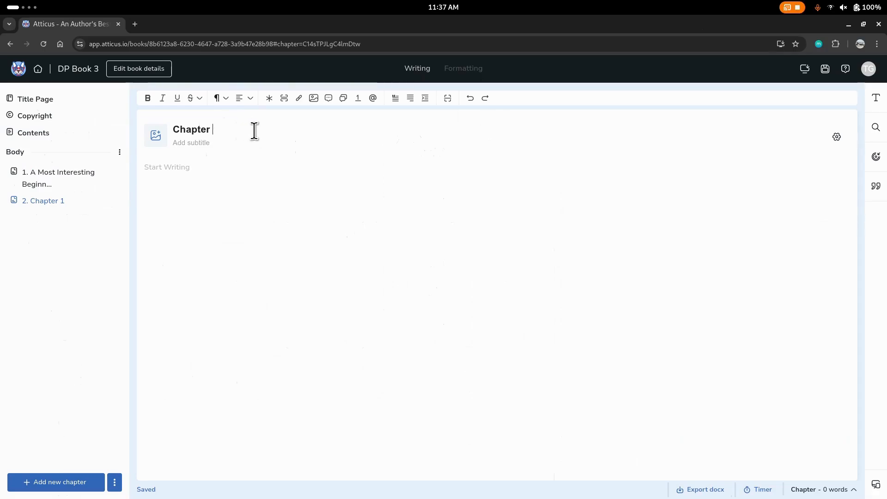
key(BackSpace)
key(BackSpace)
key(BackSpace)
key(BackSpace)
key(BackSpace)
key(BackSpace)
key(BackSpace)
key(BackSpace)
text(The Plot Thickens)
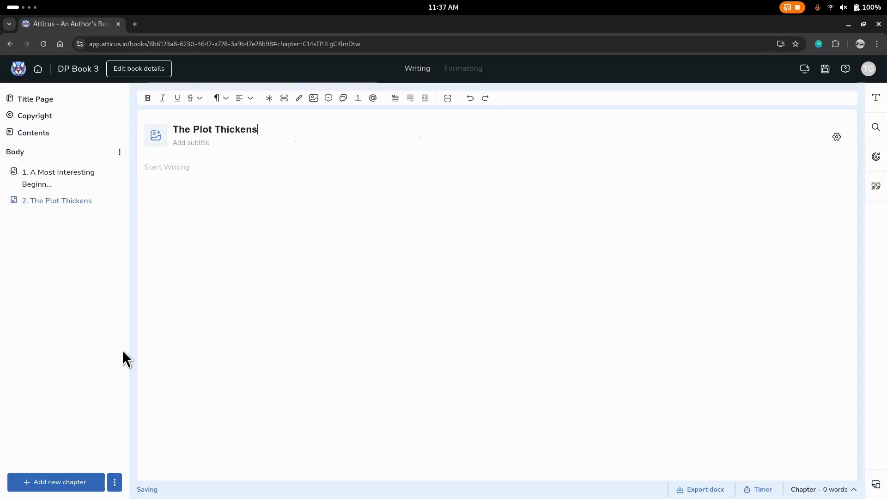
Add a third chapter to the body and title it "The Plot Thinnens"
click(46, 482)
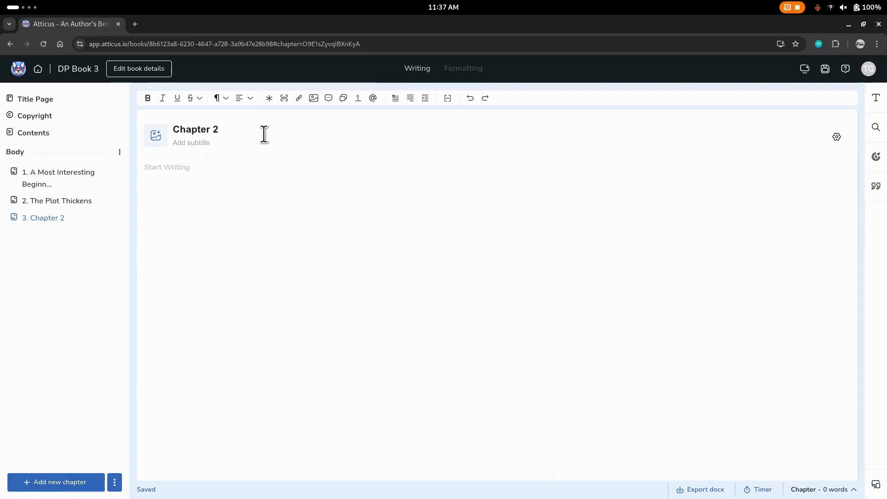
key(BackSpace)
key(BackSpace)
key(BackSpace)
key(BackSpace)
key(BackSpace)
key(BackSpace)
key(BackSpace)
key(BackSpace)
text(The Plo)
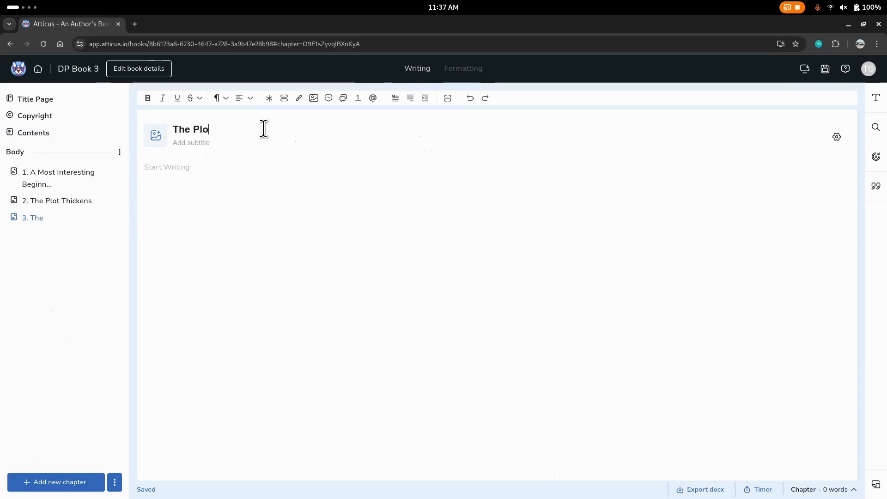
text(t Thinnens)
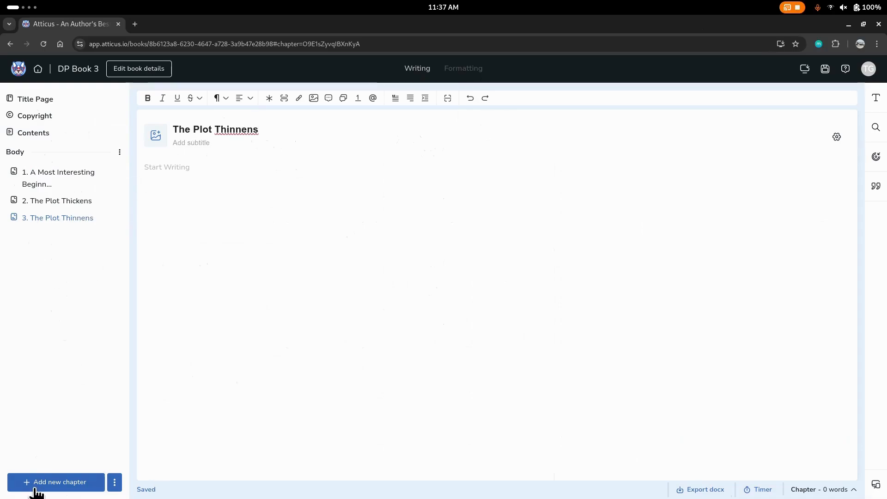
Add a fourth chapter to the body and title it "Happy Ending"
click(54, 486)
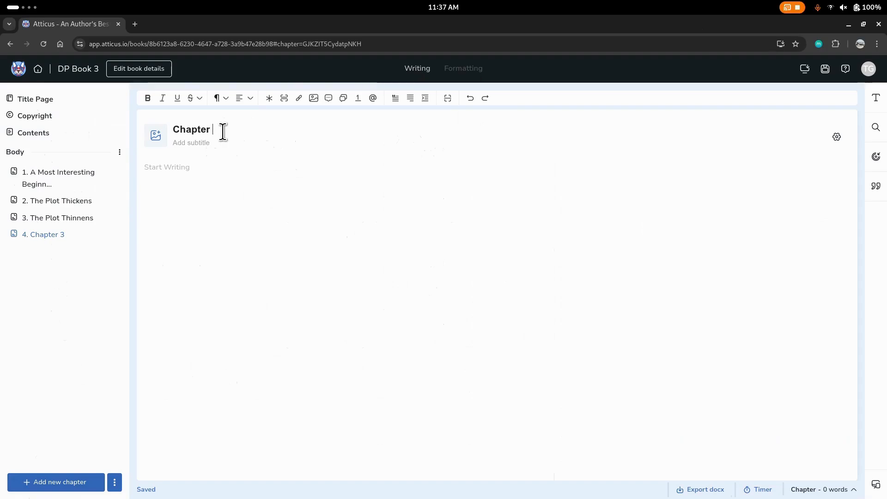
key(ctrl+a)
text(H)
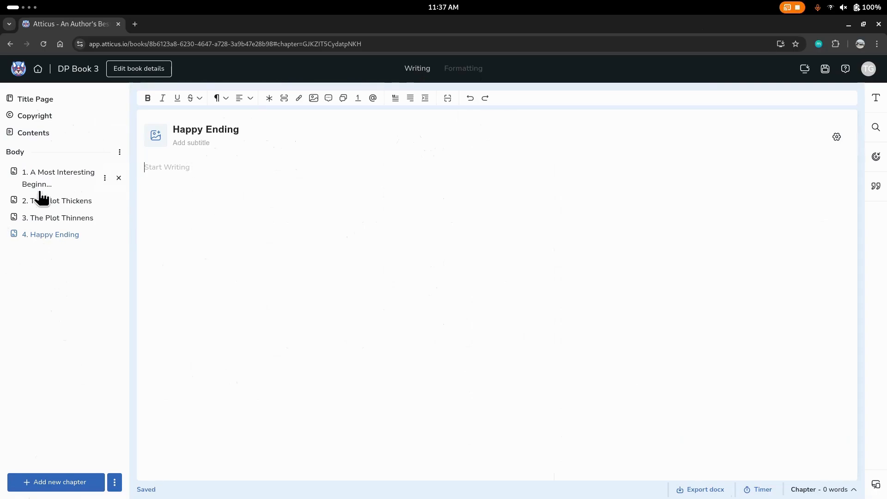
Preview the chapter formatting, stepping back from "Happy Ending" to "The Plot Thickens"
click(459, 73)
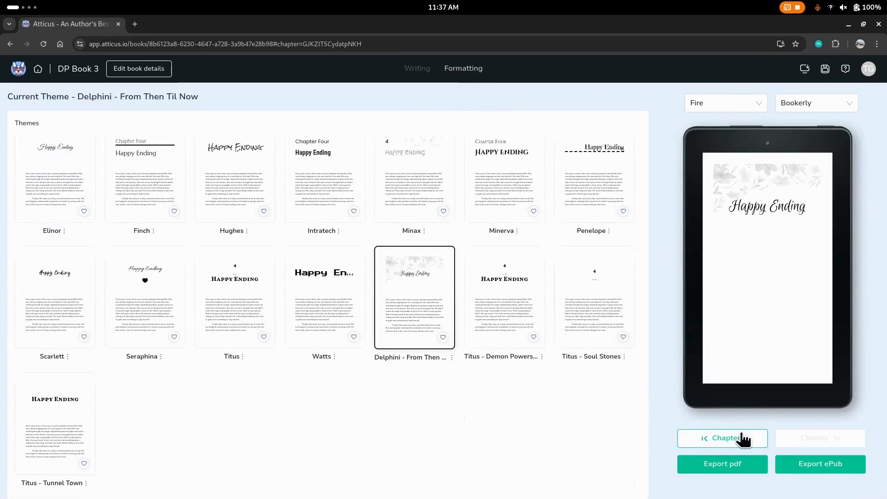
click(729, 442)
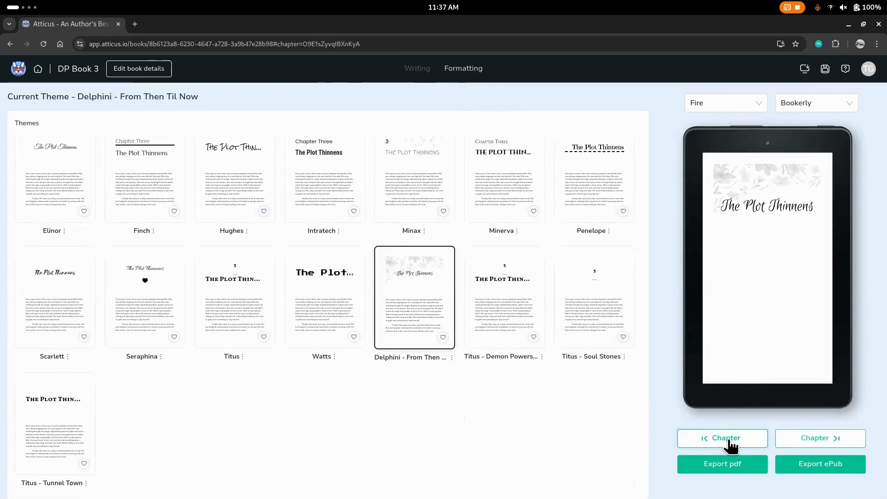
click(730, 443)
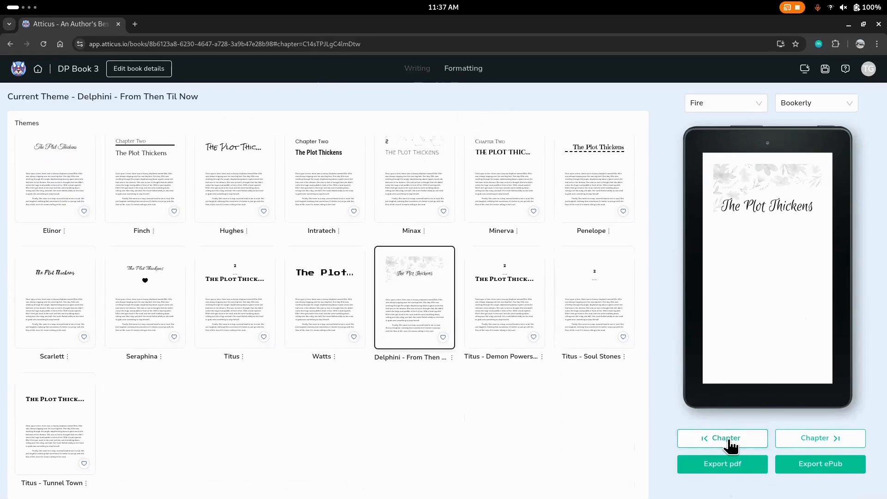
Write in the first chapter: "It was the best of times, it was the worst of times. I had been caught plagiarizing the classics!"
click(417, 69)
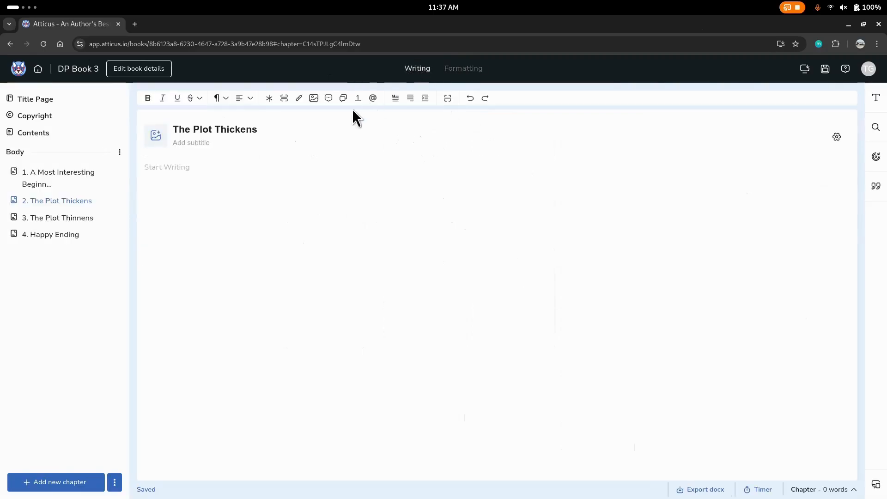
click(49, 180)
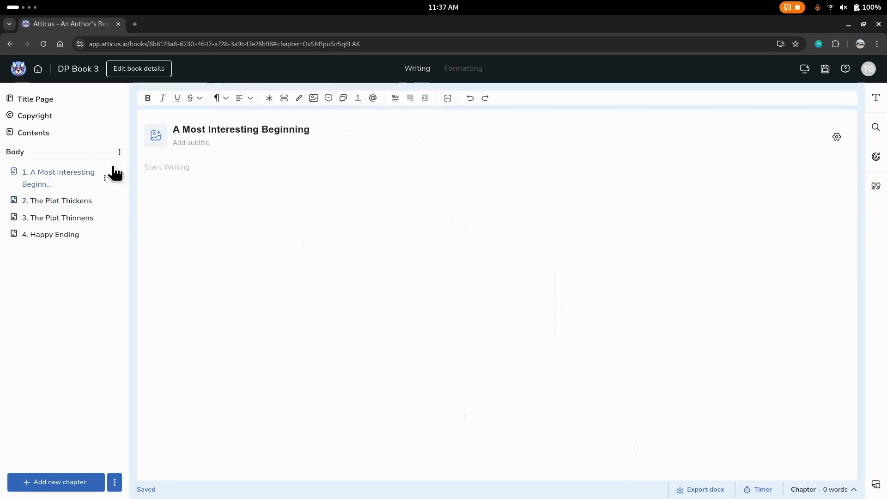
text(It was the best of)
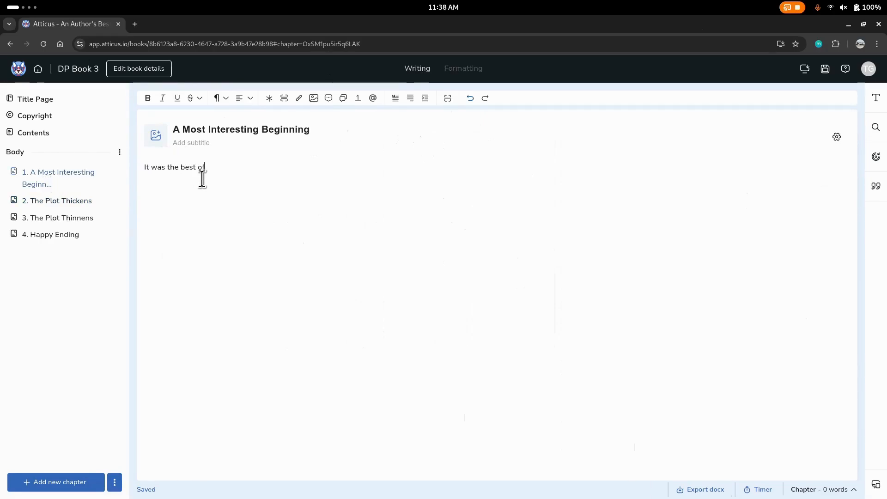
text( times, it was the worst of time)
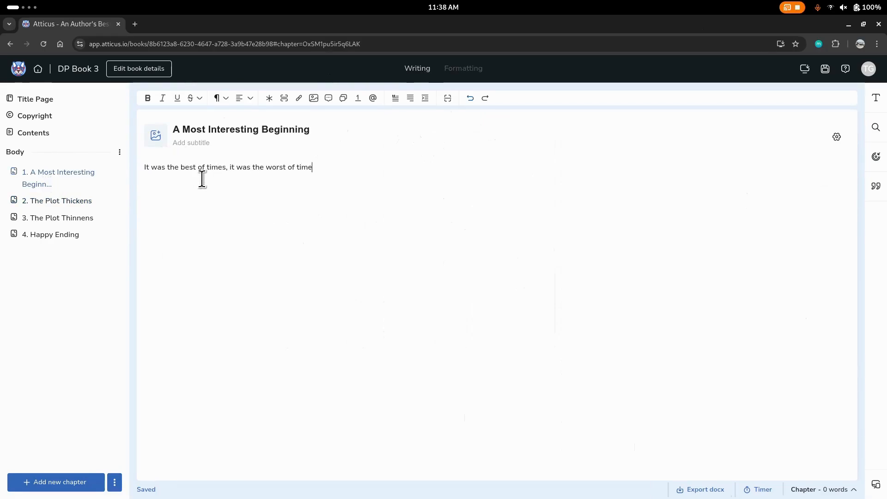
text(s. I had been caught)
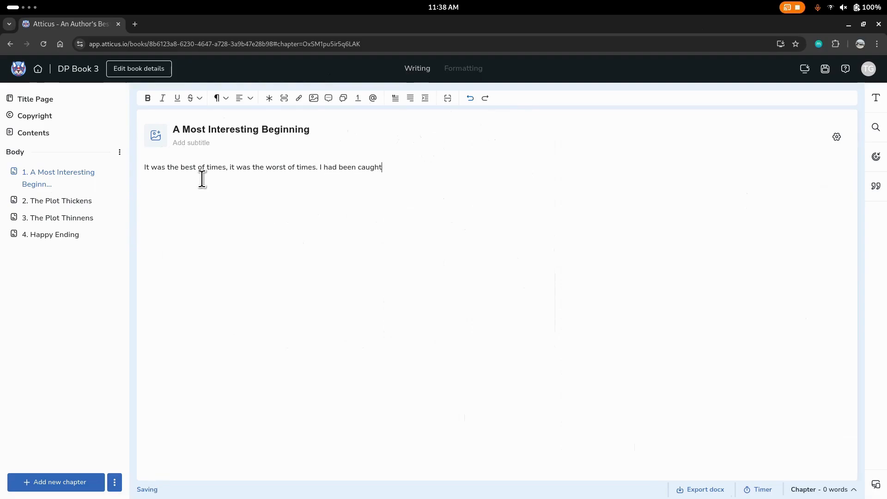
text( plagerizing)
right_click(402, 167)
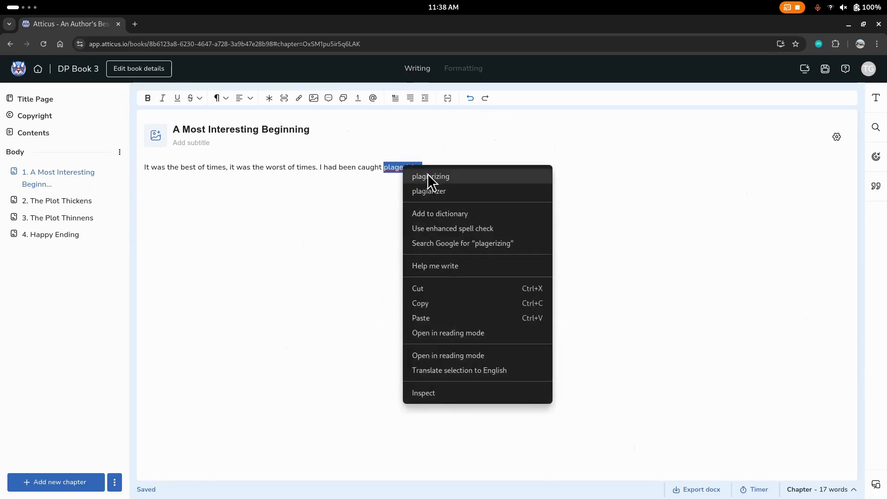
click(427, 176)
text(the cl)
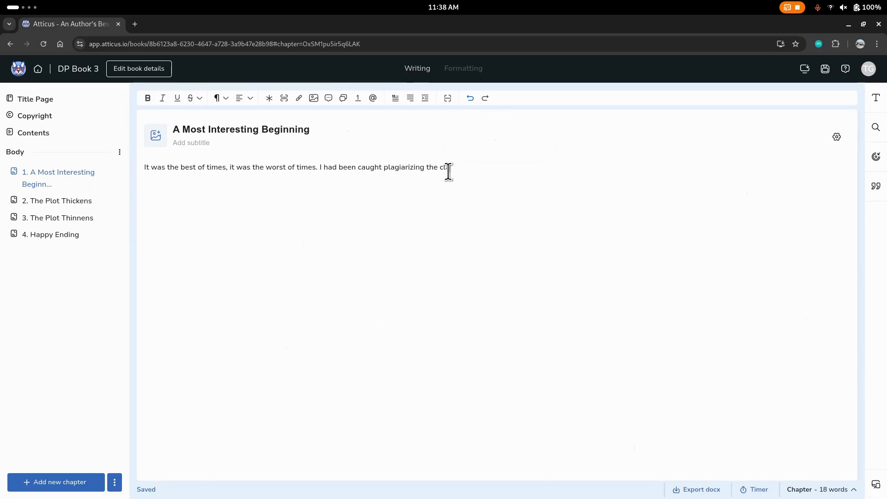
text(assics!)
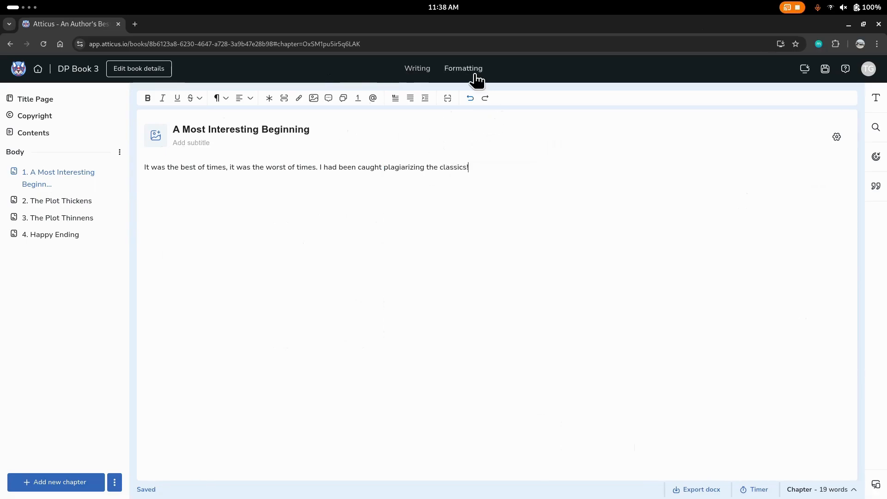
Try the Intratech theme on the book, switch to the Finch theme, and preview the first chapter on an iPad
click(475, 79)
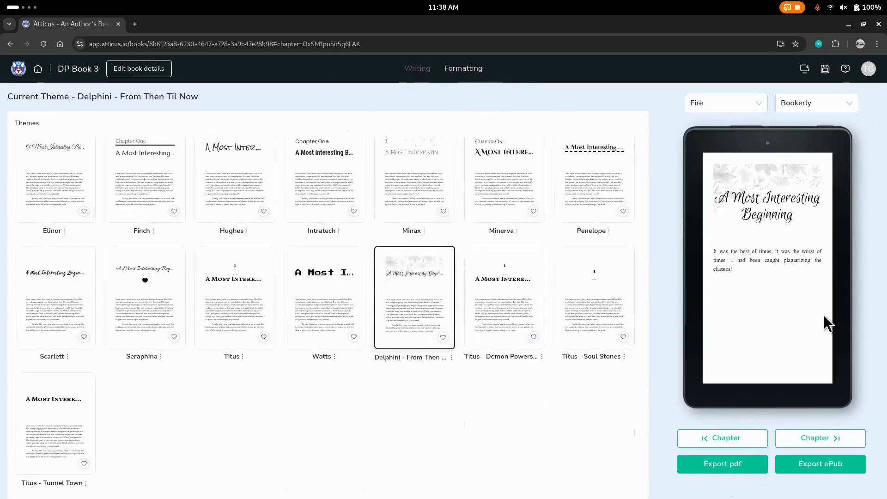
click(317, 167)
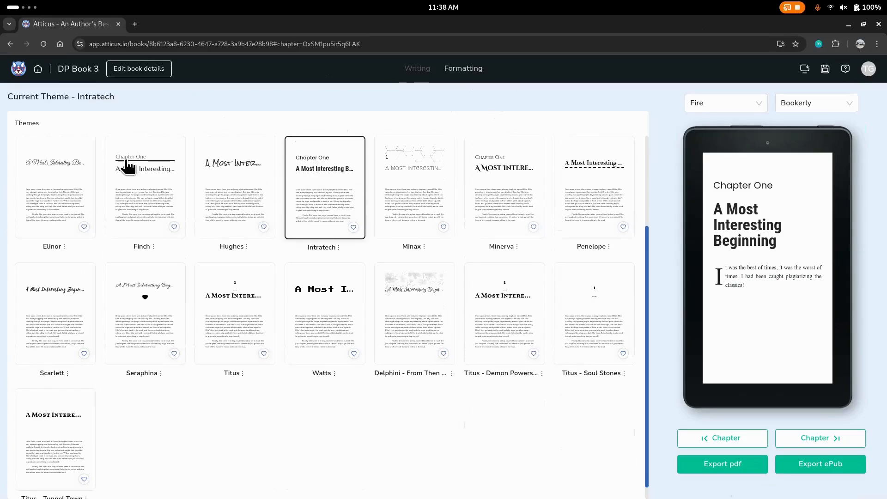
click(141, 175)
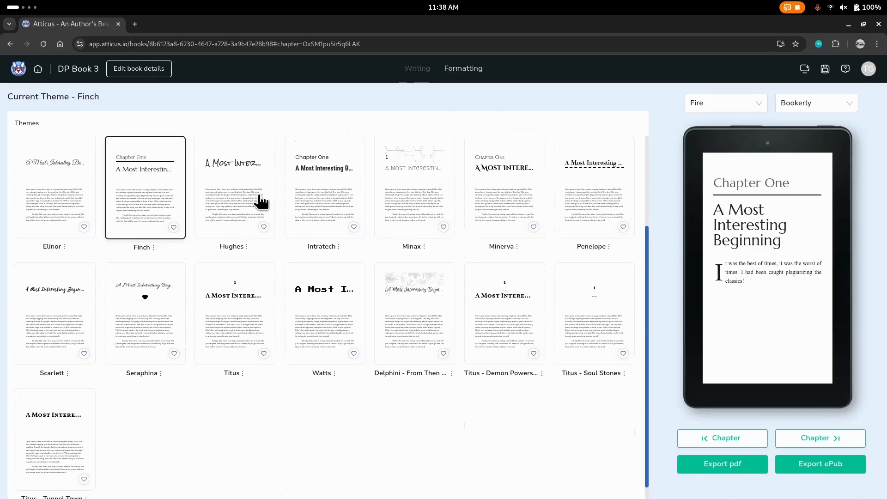
click(758, 106)
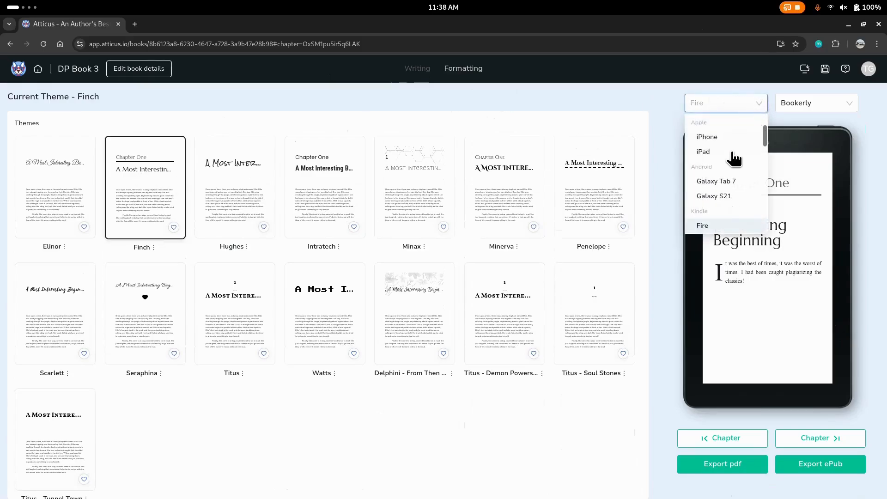
click(705, 152)
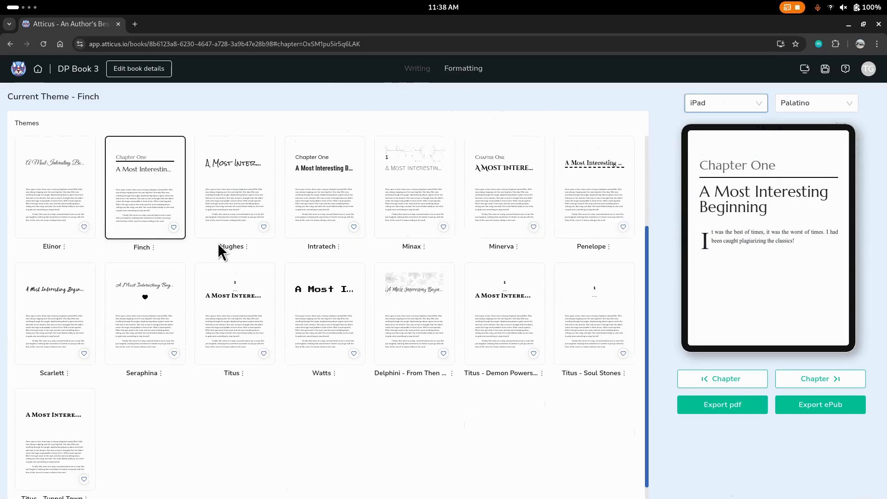
Return to the writing view and look through the page types that can be added, including the copyright templates and preset layouts
click(417, 69)
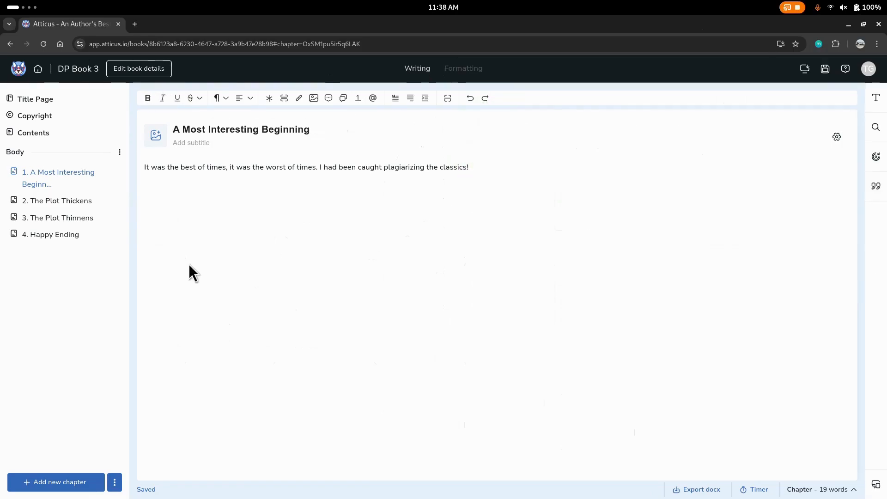
click(115, 482)
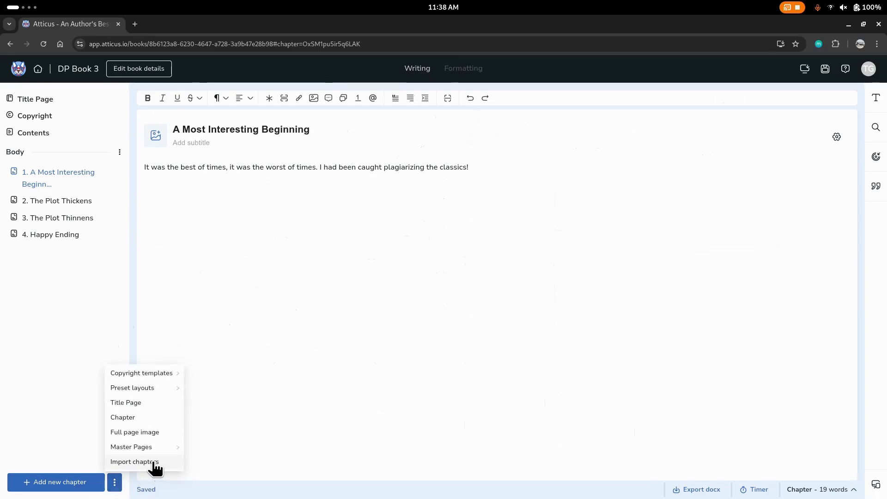
mouse_move(154, 376)
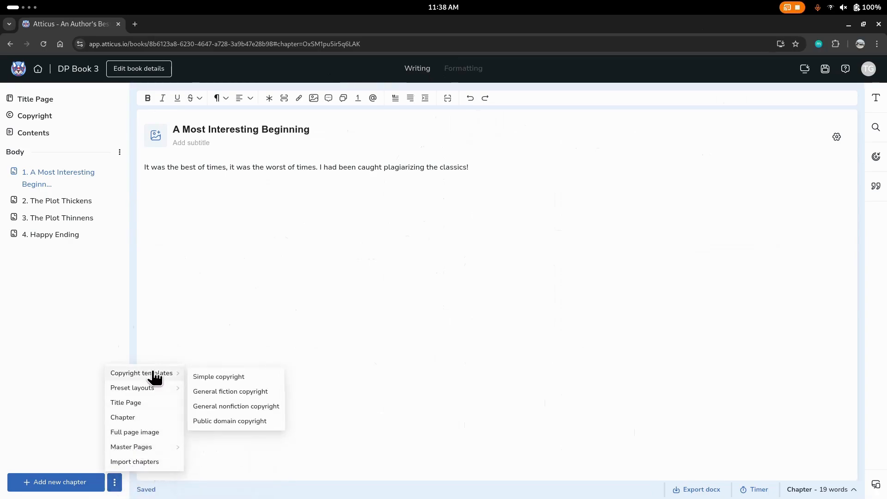
mouse_move(136, 392)
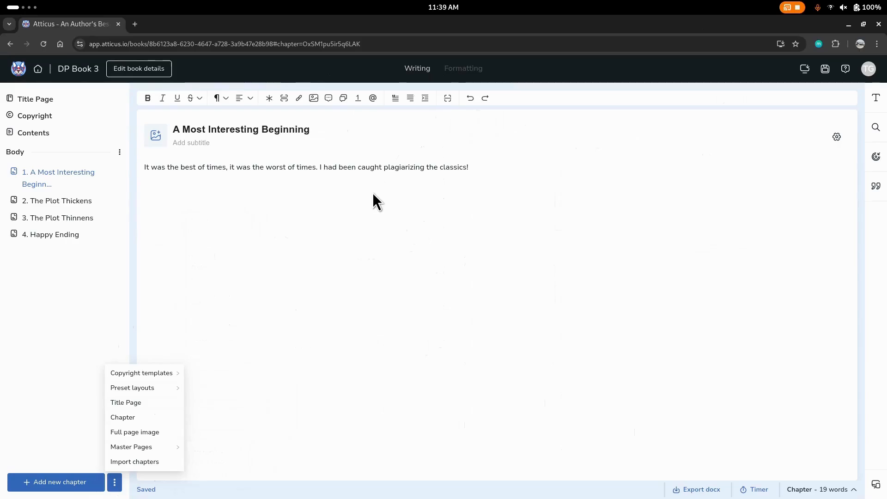
Open the book Soul Stones from the home page and view its Print Only Title Page
click(18, 77)
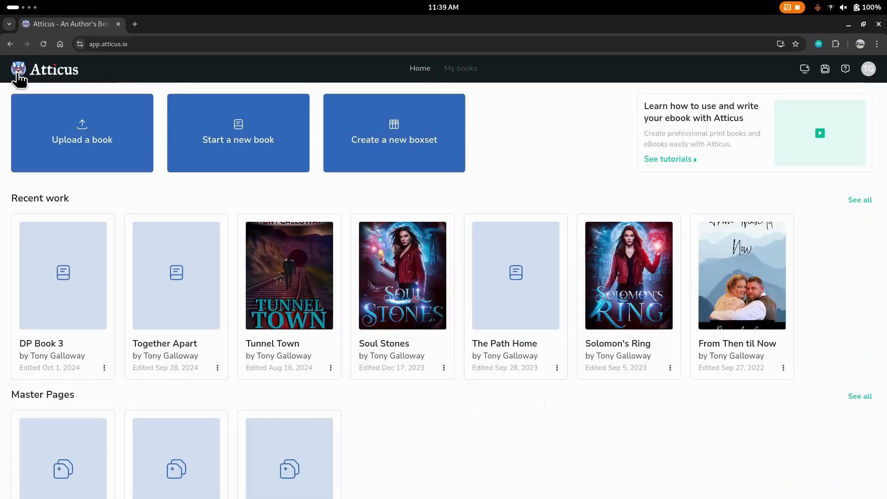
click(396, 287)
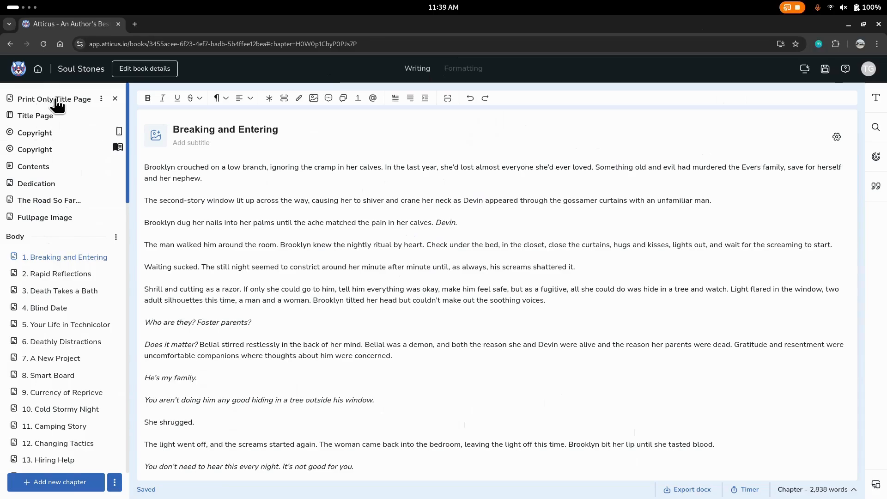
click(56, 100)
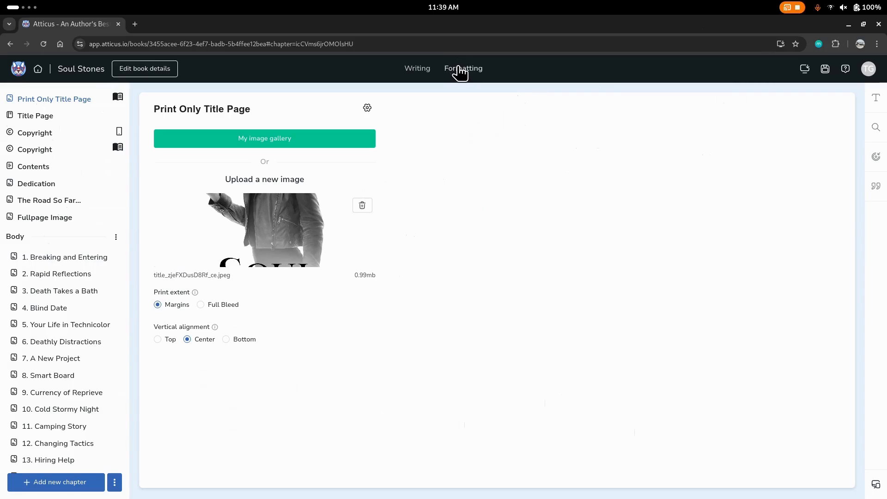
Preview the Print Only Title Page in the formatting view with the preview set to Print, and look over the themes
click(459, 71)
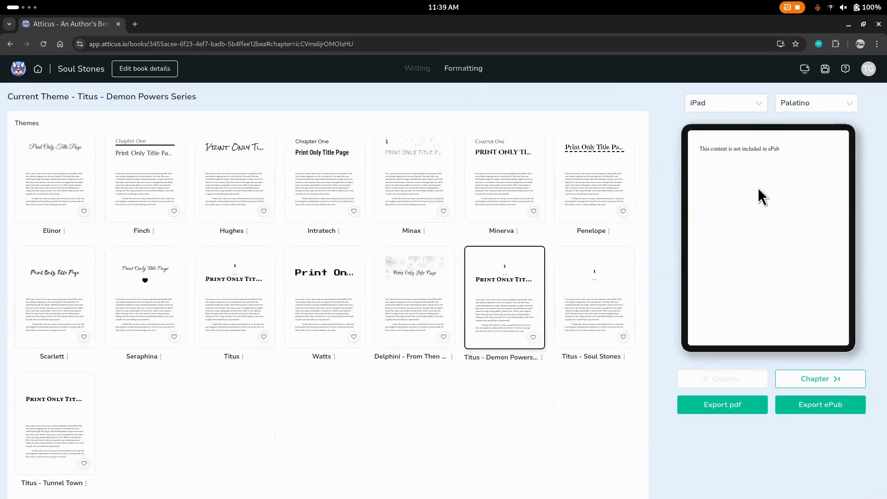
click(759, 109)
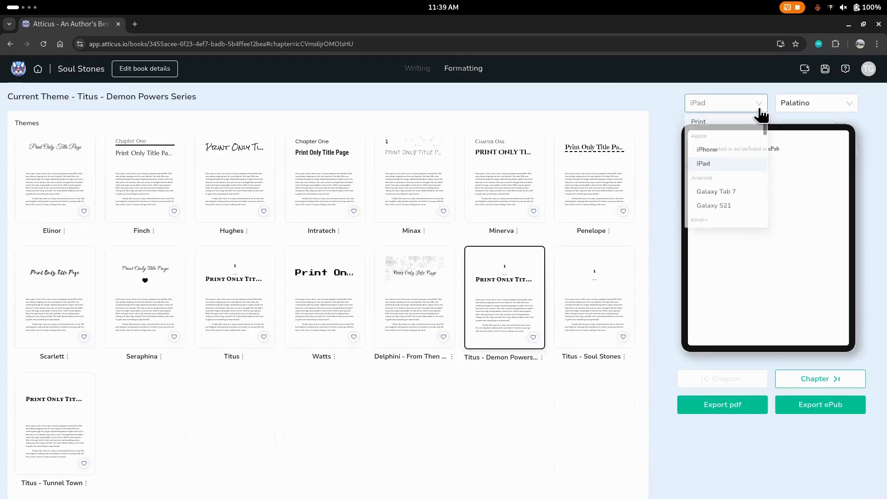
click(702, 122)
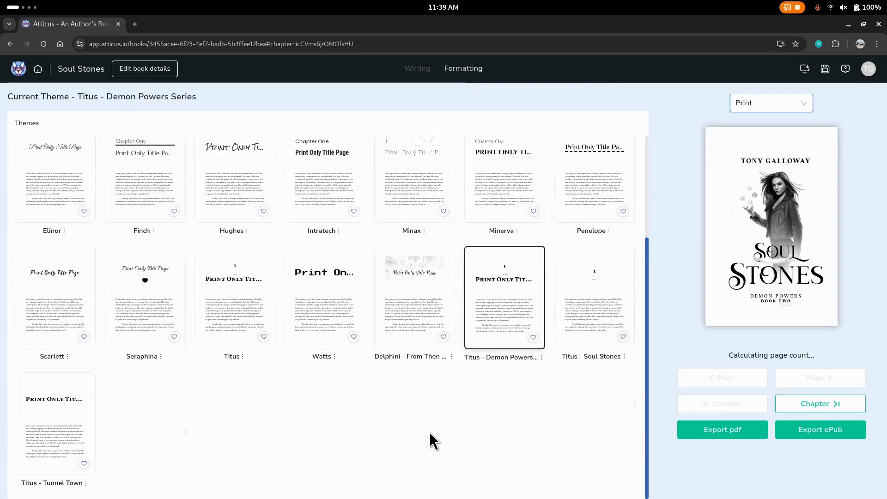
scroll(429, 431, up, 3)
scroll(432, 432, down, 3)
scroll(432, 432, up, 2)
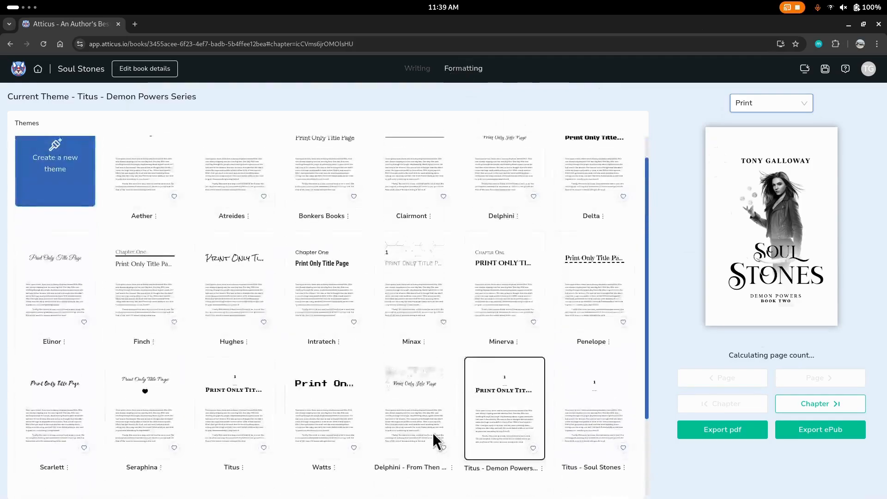
scroll(436, 438, down, 3)
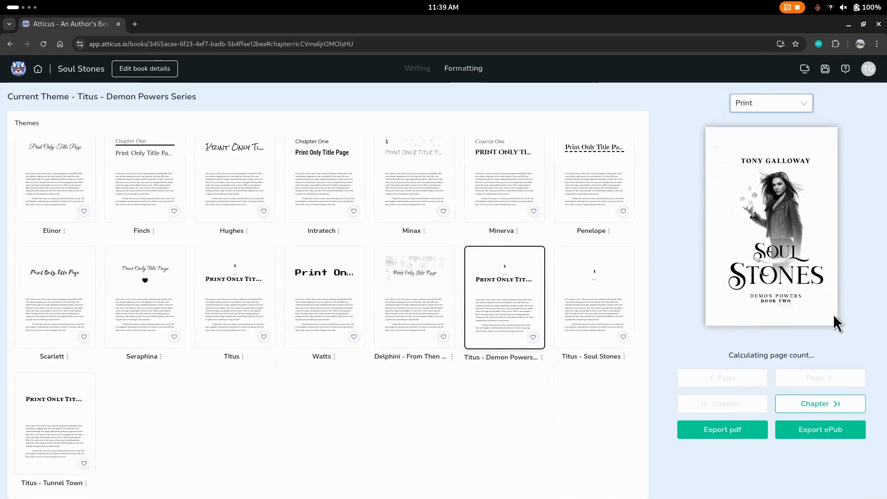
Step through the front matter in the print preview up to "The Road So Far..." and show that section in the writing view
click(827, 409)
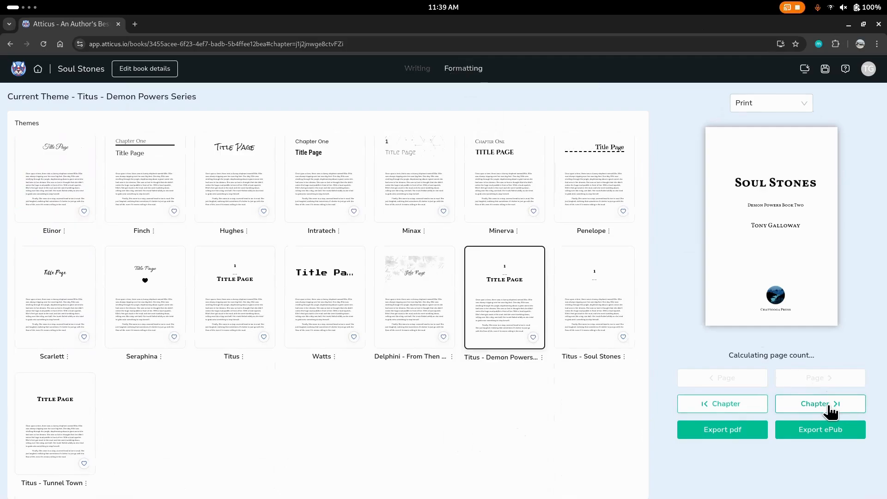
click(827, 404)
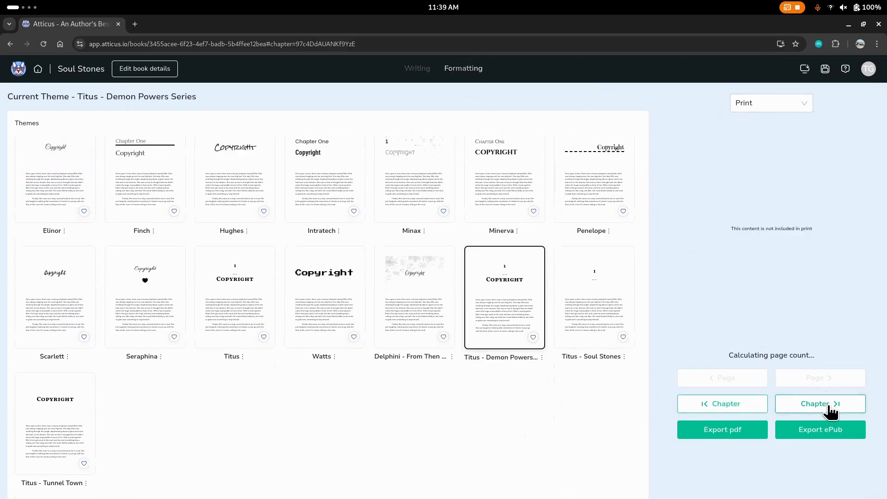
click(829, 407)
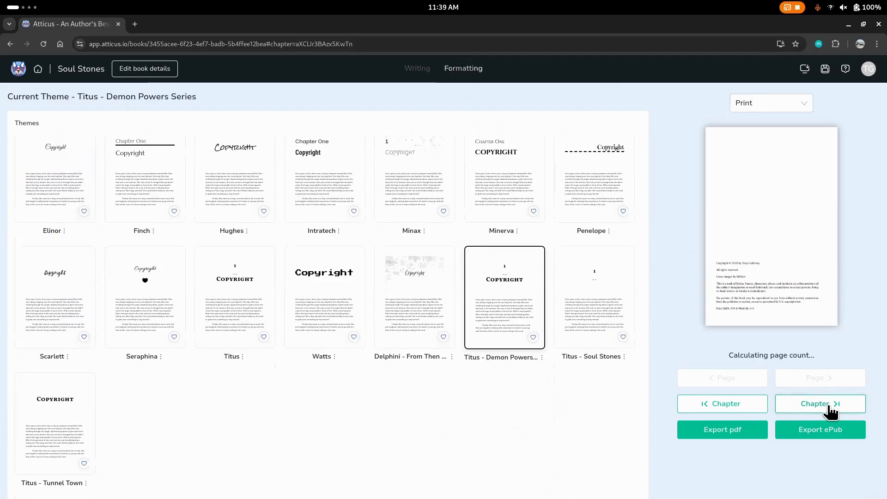
click(829, 409)
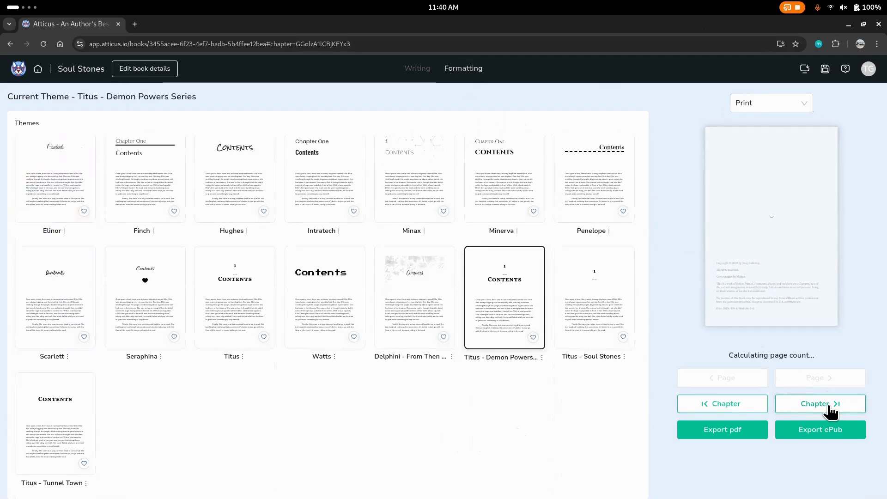
click(830, 409)
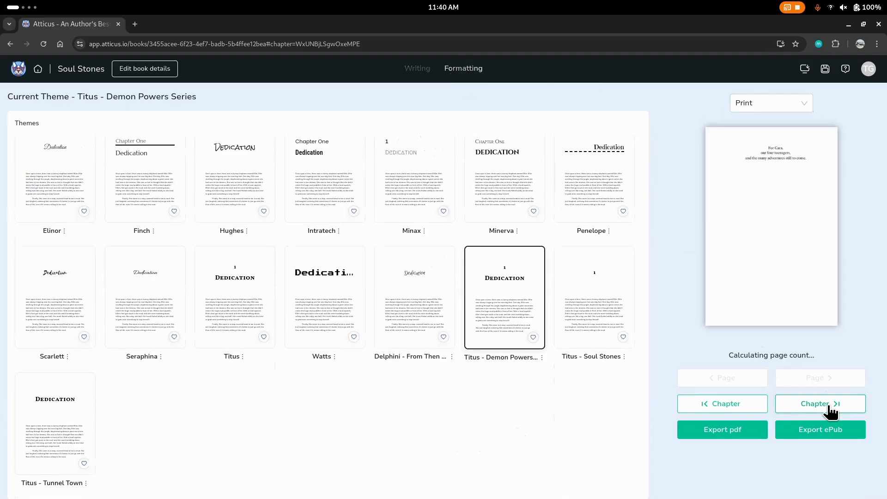
click(830, 408)
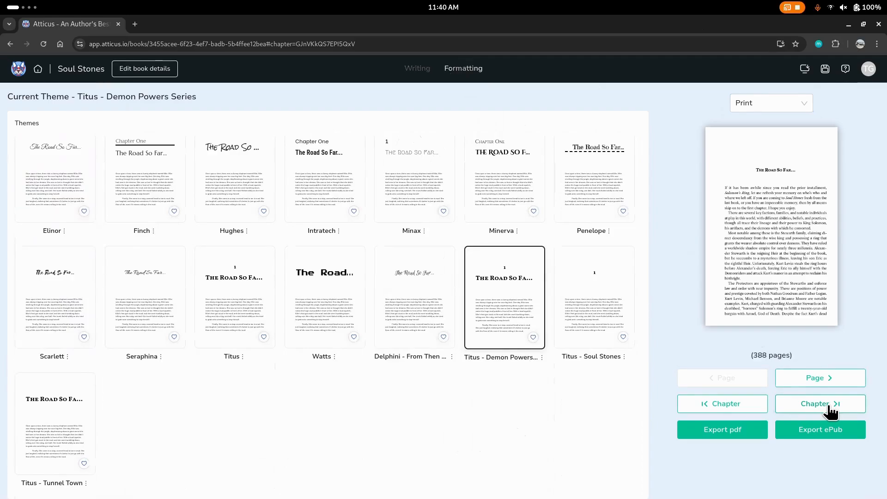
click(415, 70)
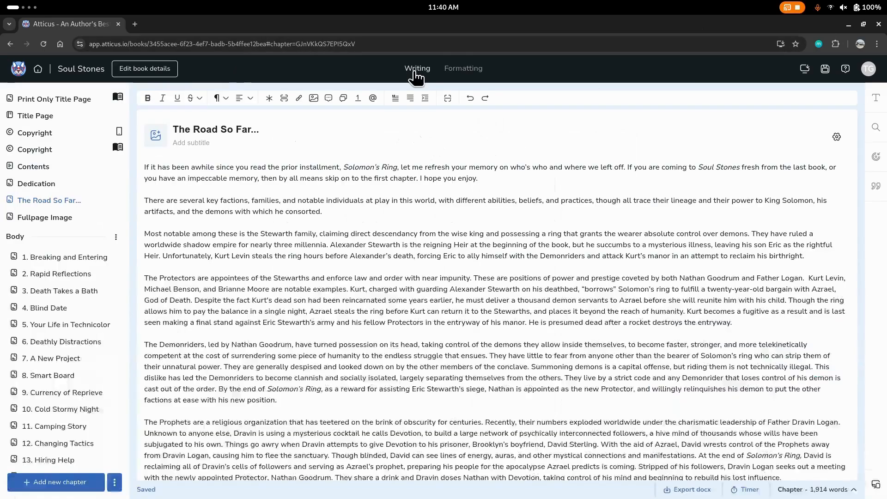
View the Fullpage Image page, preview it in the formatting view, and step through the print preview into the pages of "Rapid Reflections"
click(48, 218)
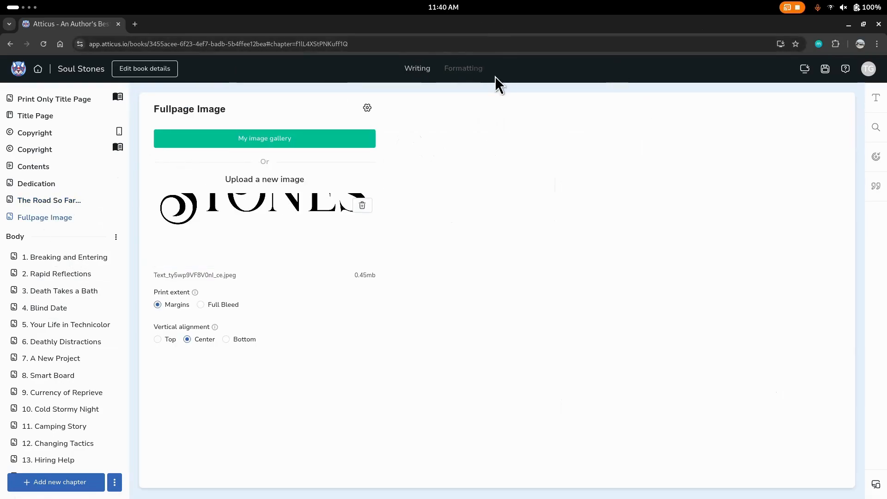
click(476, 79)
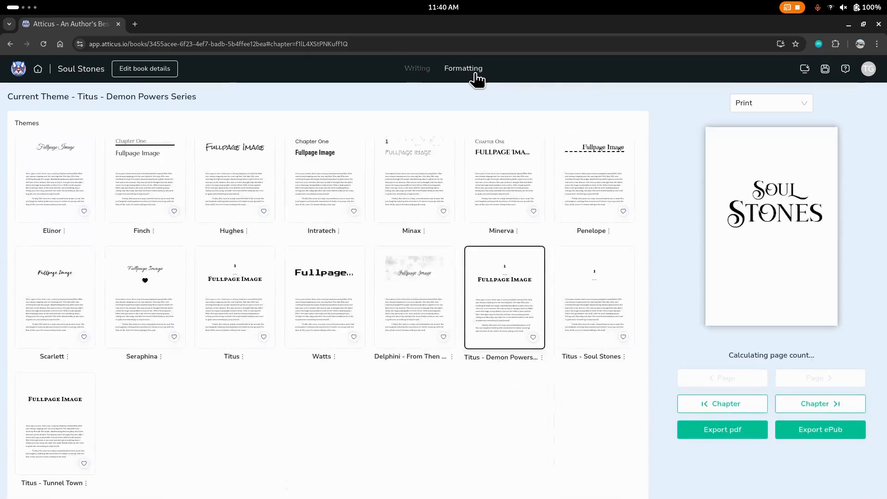
click(839, 410)
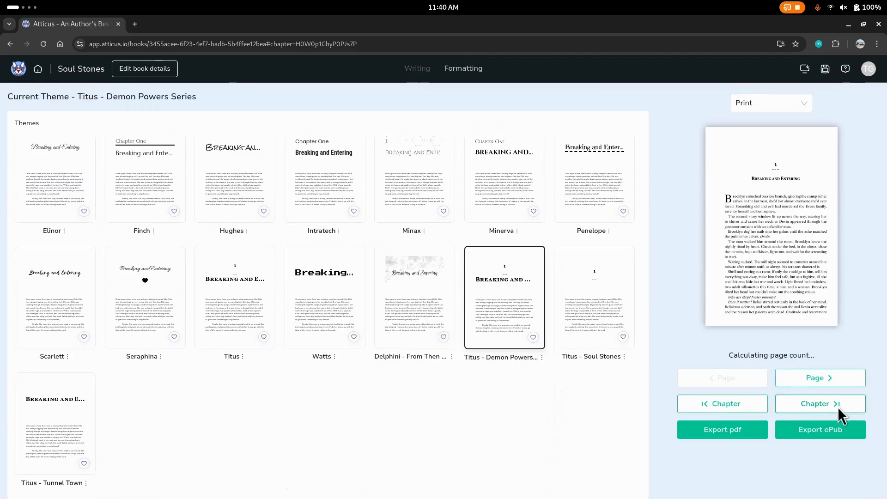
click(837, 409)
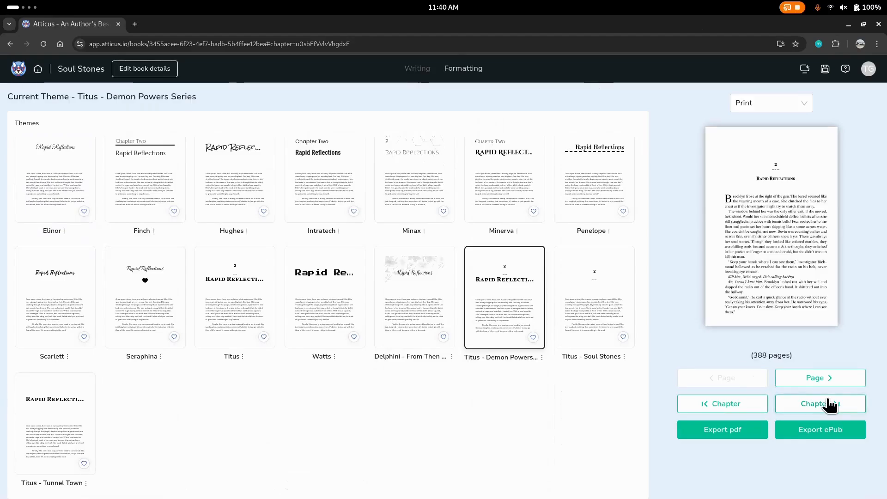
click(838, 384)
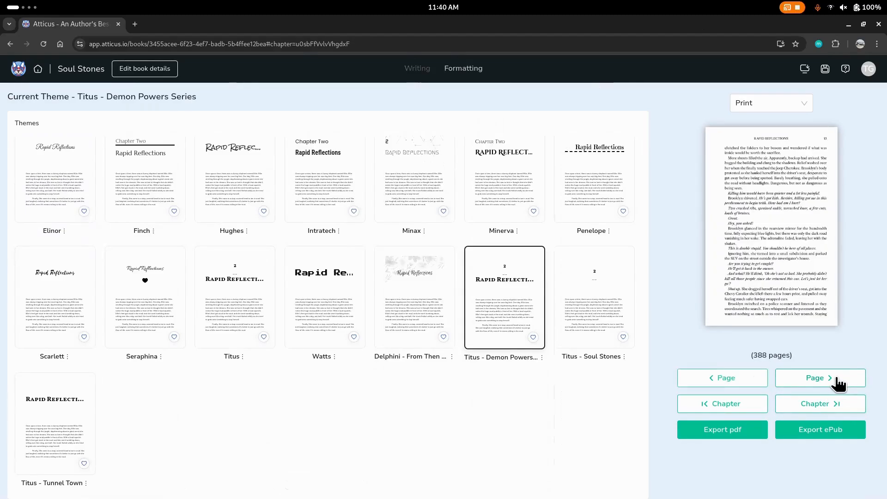
click(837, 384)
click(837, 384)
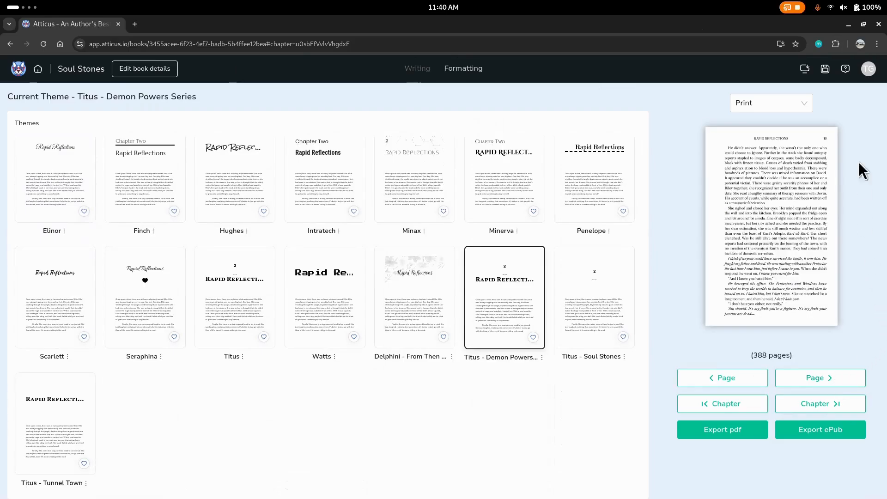
Set the preview device to iPad, advance to the chapter "Blind Date", and read through it past the ornamental scene break
click(799, 106)
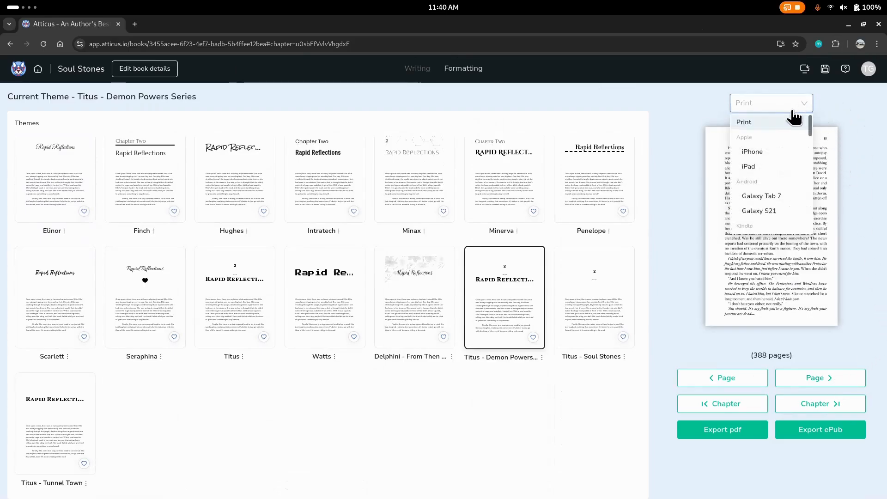
click(750, 167)
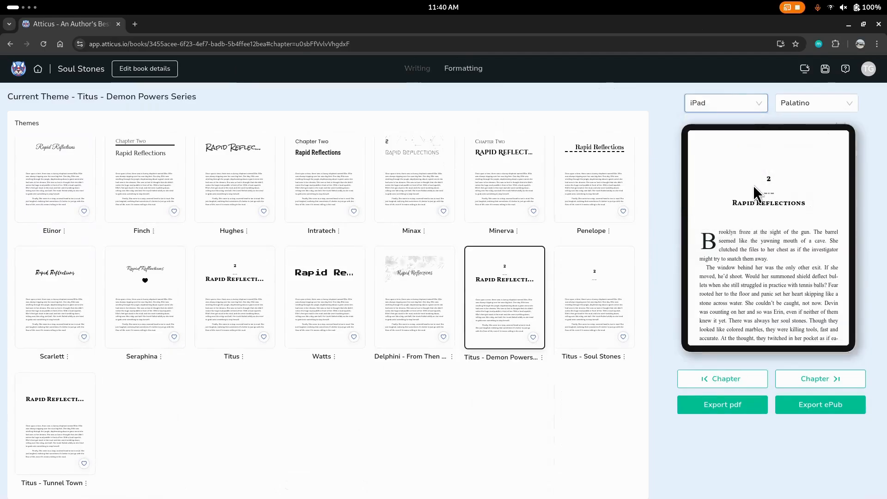
click(830, 388)
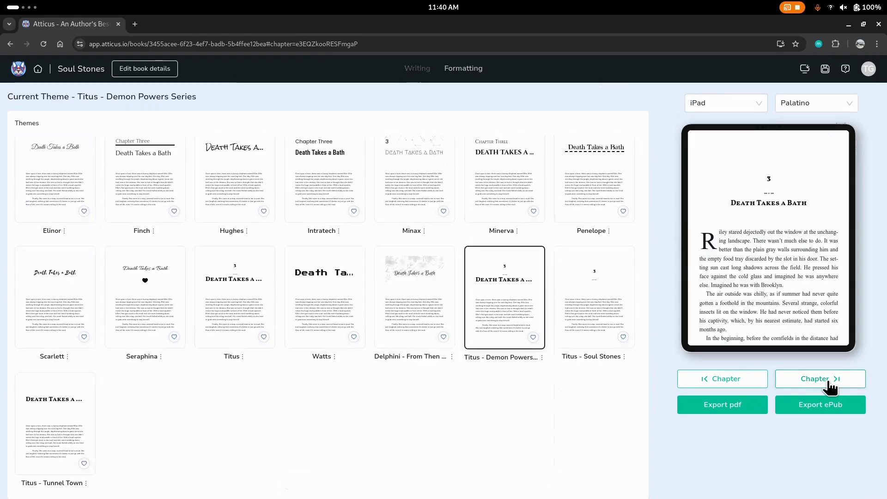
click(830, 388)
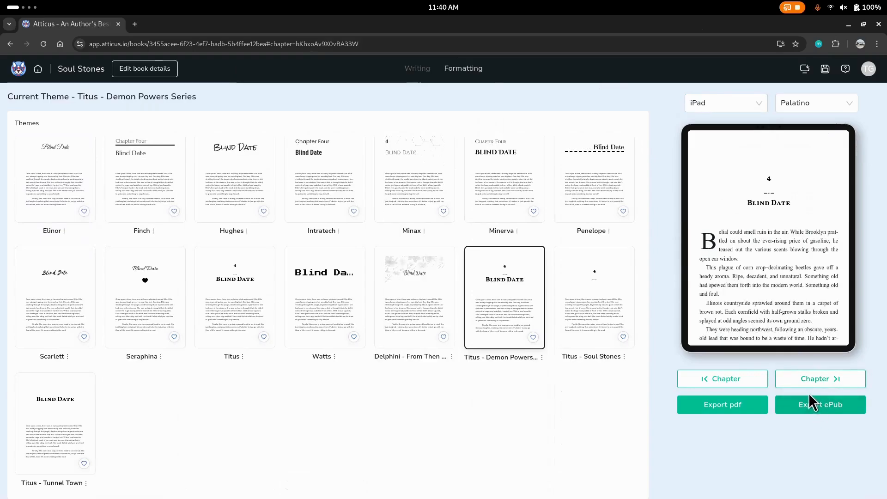
scroll(787, 308, down, 15)
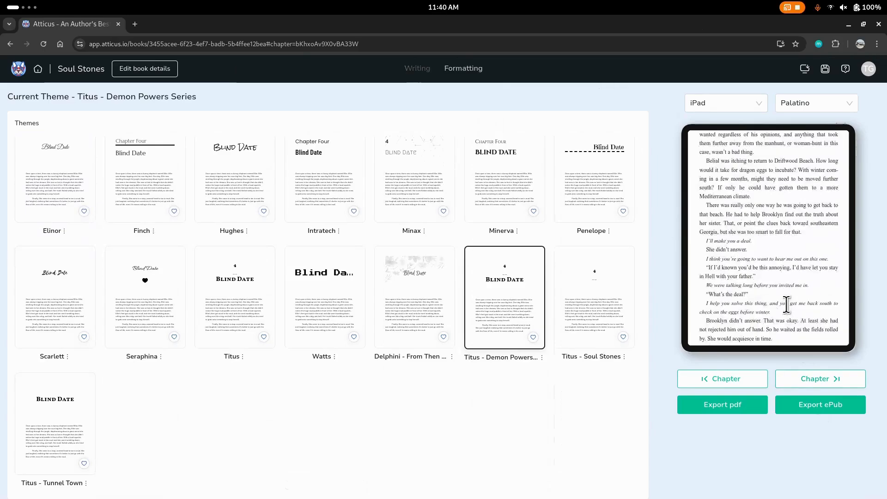
scroll(776, 260, down, 15)
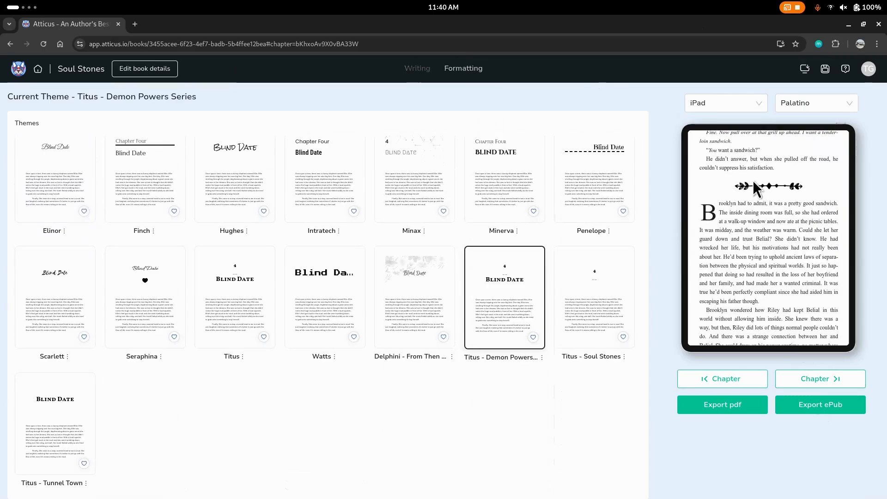
scroll(773, 243, down, 2)
scroll(773, 243, down, 2)
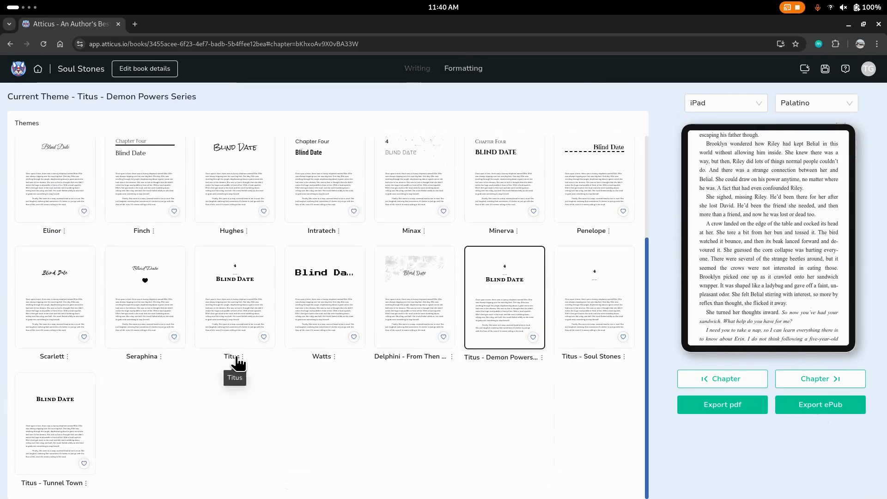
Return to the writing view and open the "Word From The Author" page at the end of the book
scroll(237, 363, up, 3)
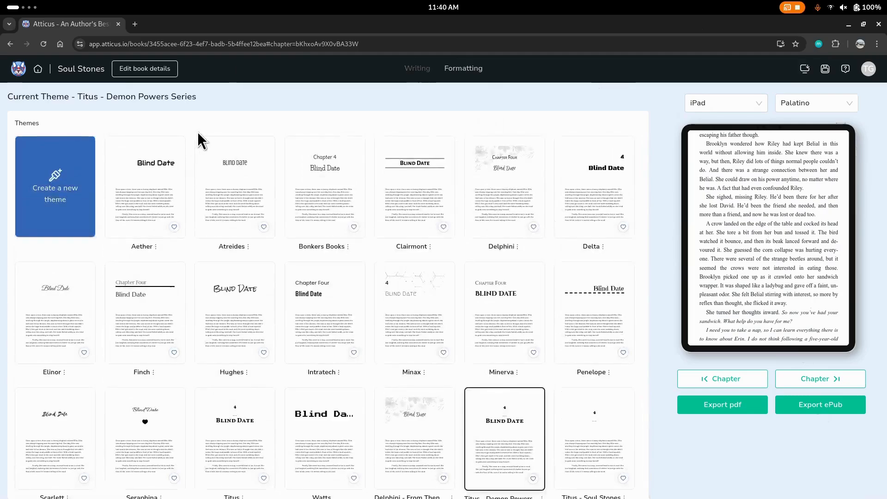
click(411, 75)
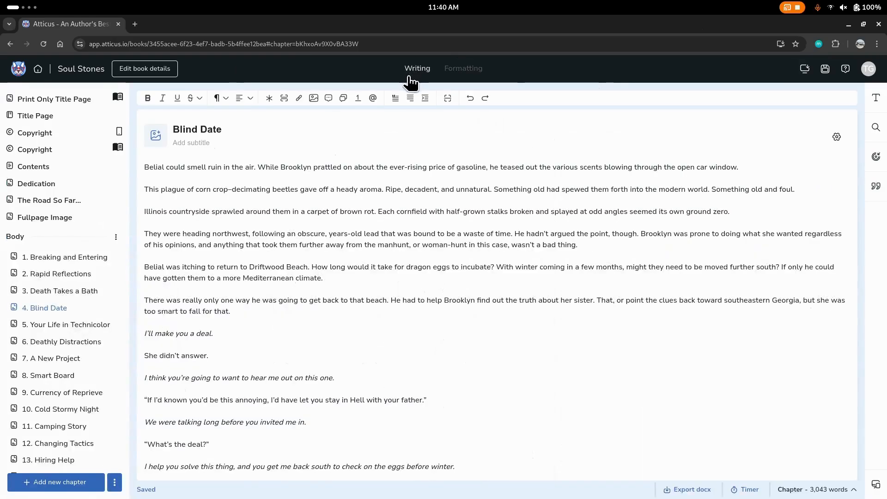
scroll(91, 335, down, 3)
scroll(92, 335, down, 7)
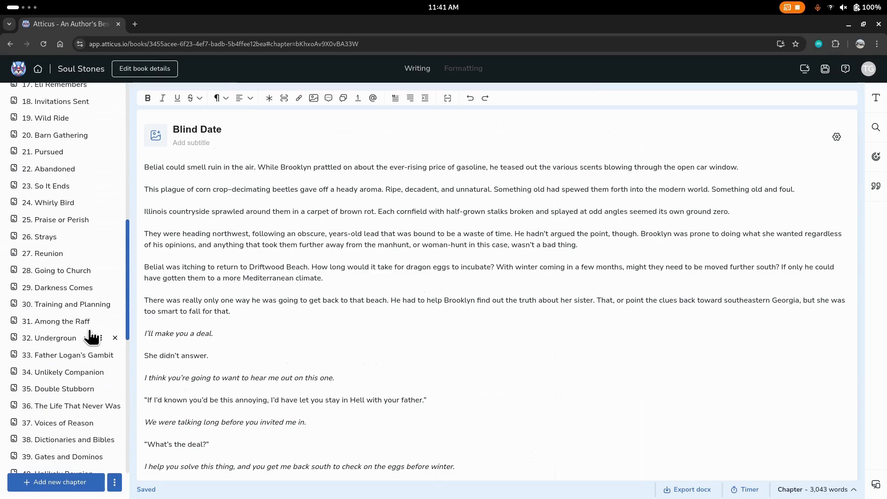
scroll(92, 336, down, 6)
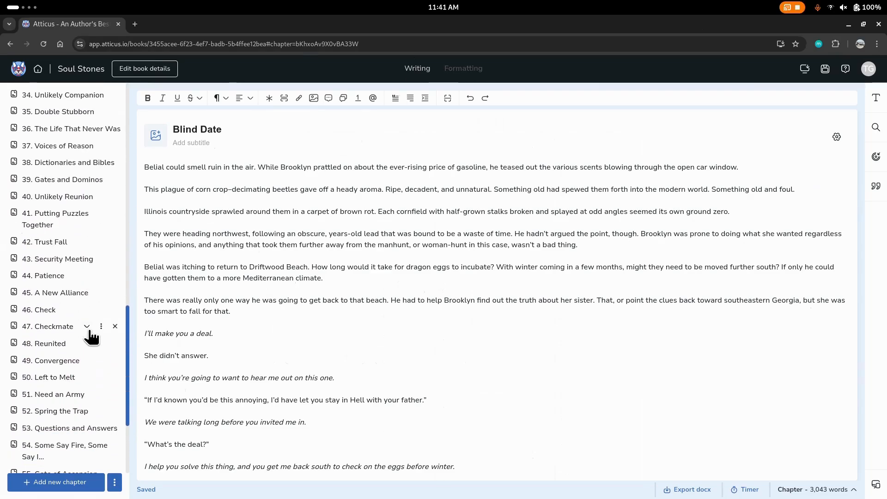
scroll(92, 336, down, 3)
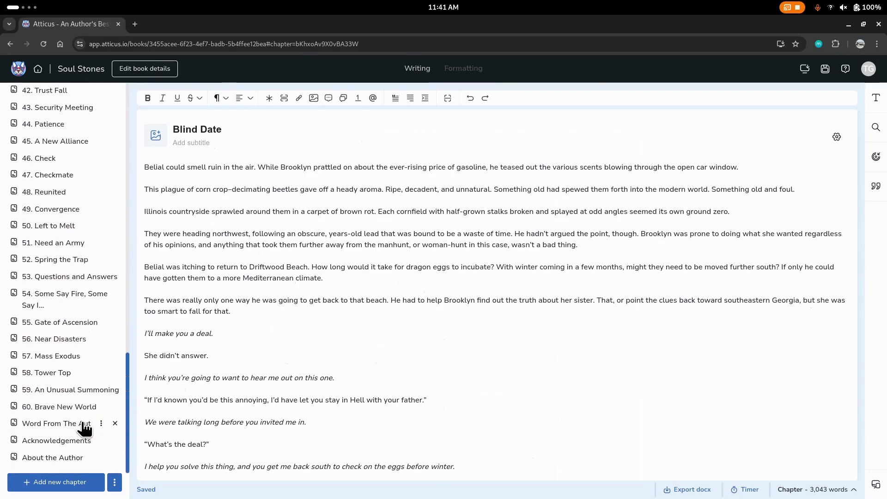
click(84, 424)
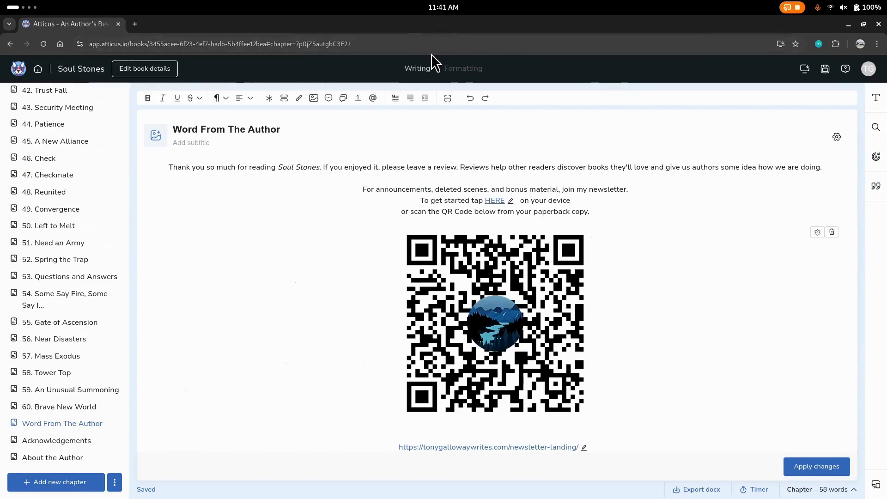
Preview "Word From The Author", "Acknowledgements" and "About the Author" in the formatting view's iPad preview
click(463, 69)
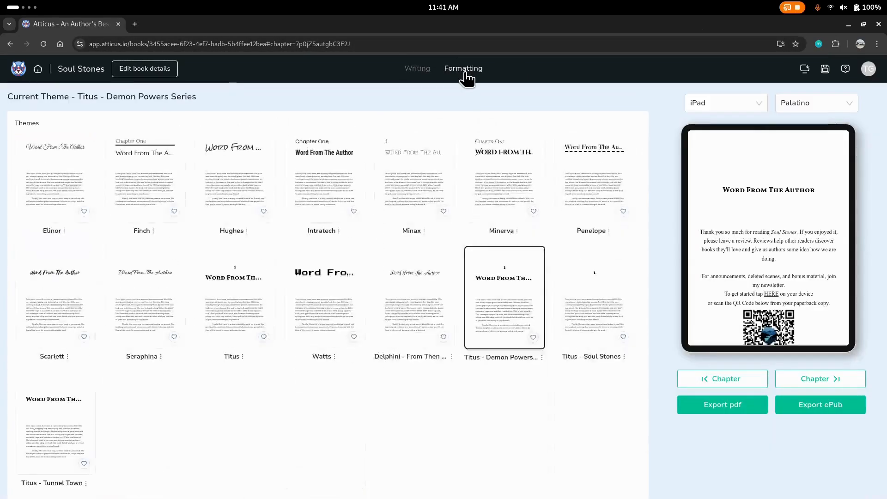
scroll(743, 213, down, 1)
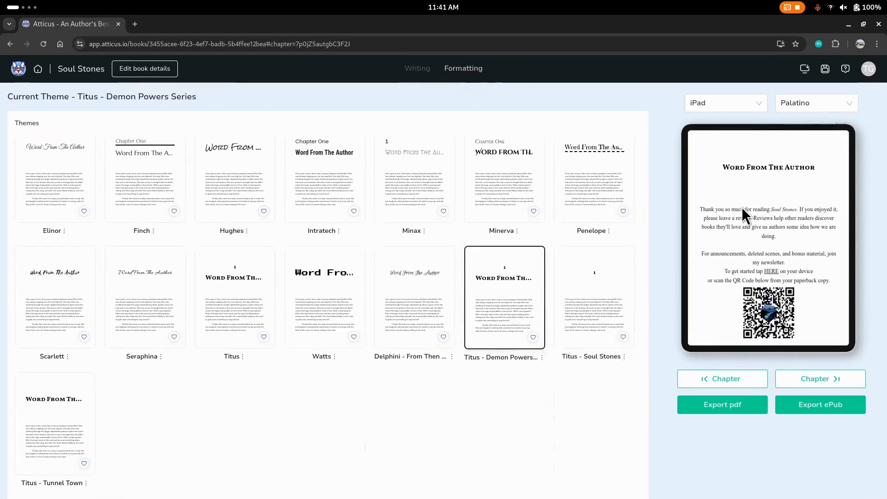
scroll(743, 213, down, 1)
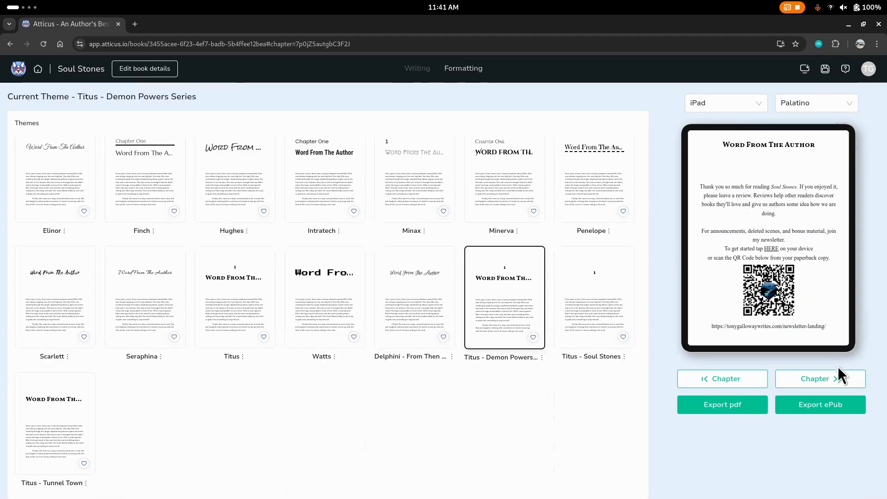
click(834, 385)
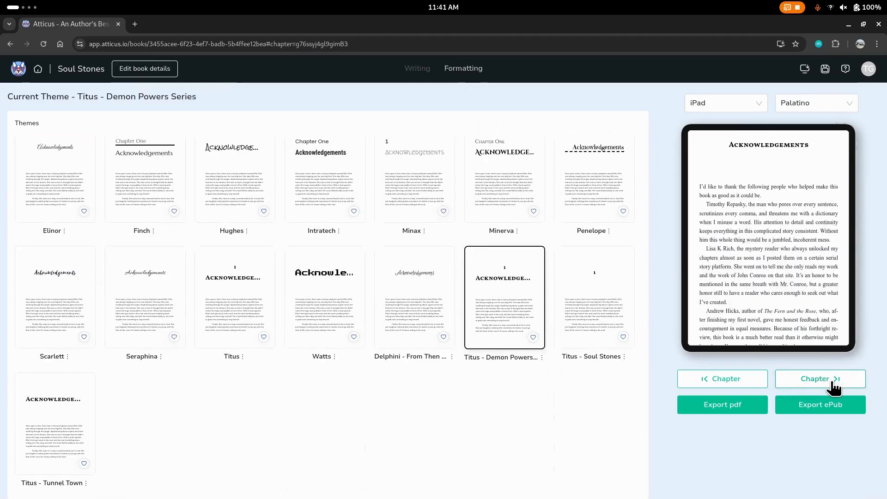
click(833, 385)
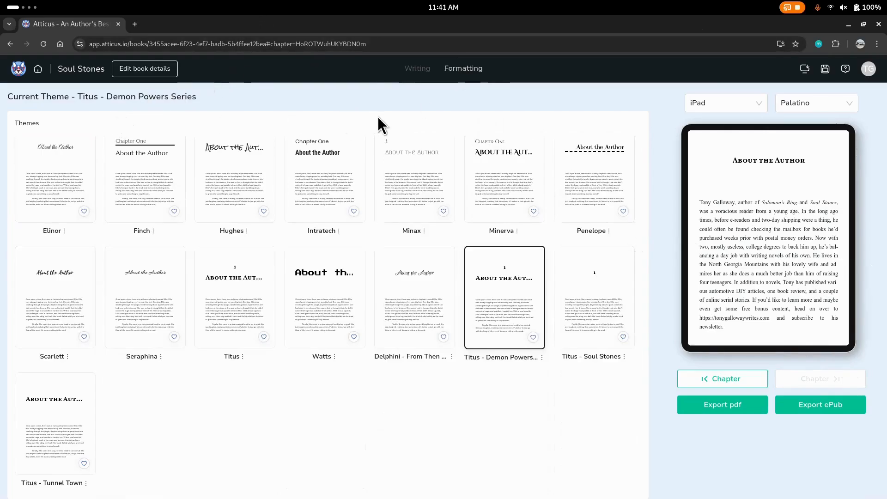
Show "About the Author" in the writing view and look over the book's chapter list
click(420, 74)
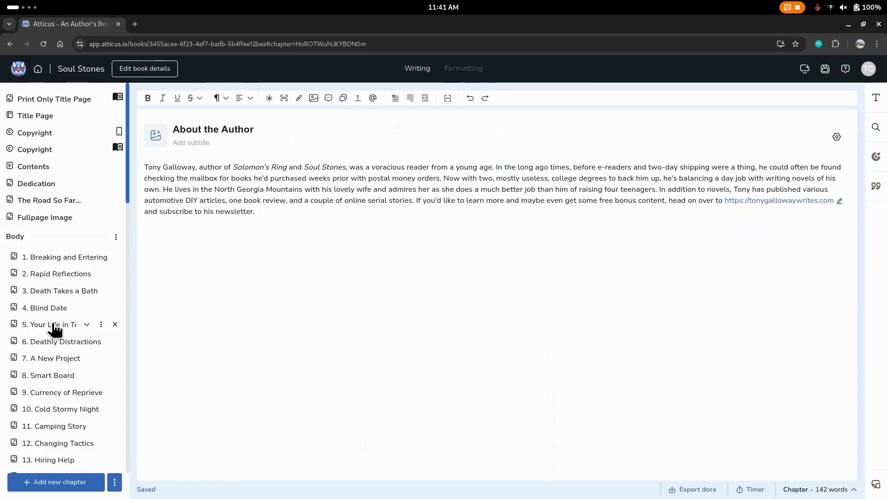
scroll(55, 328, down, 7)
scroll(54, 328, up, 7)
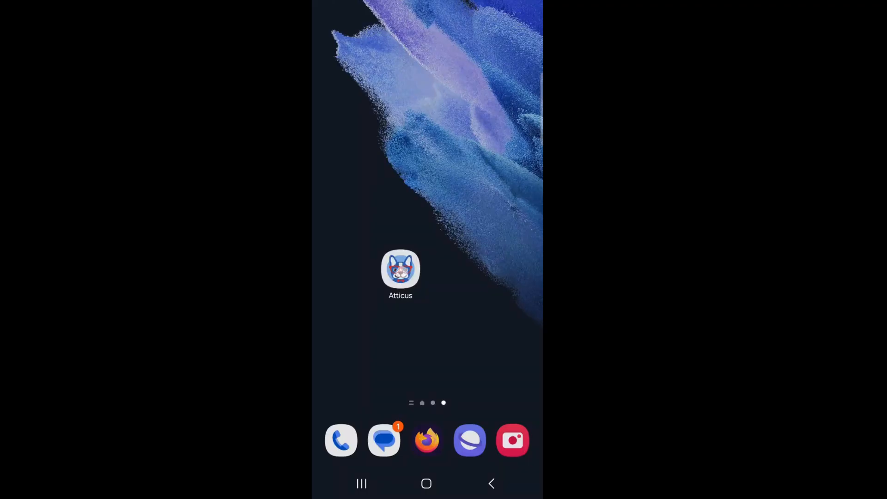
Switch to the Atticus app on the phone and open "DP Book 3" from the recent work
click(400, 269)
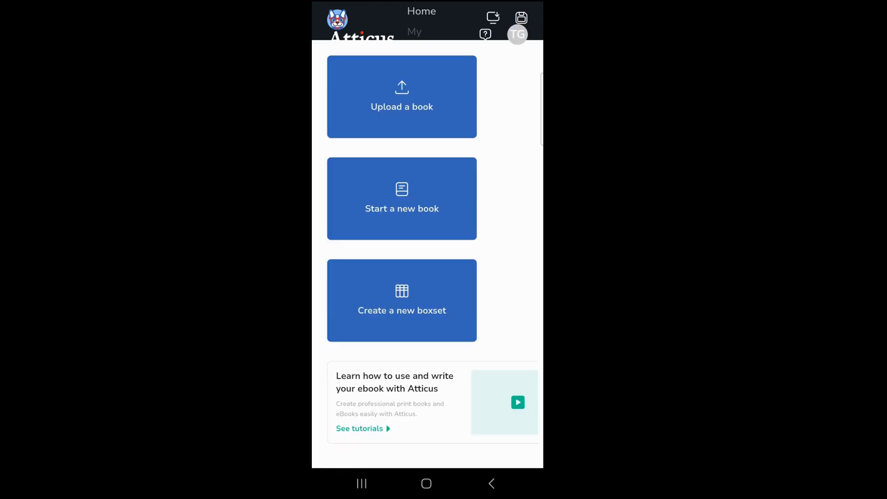
drag(520, 321, 525, 212)
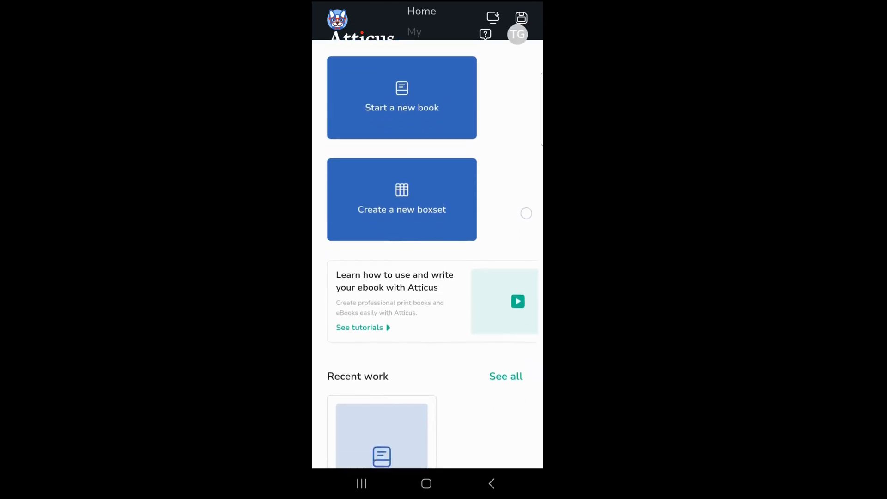
drag(504, 434, 519, 245)
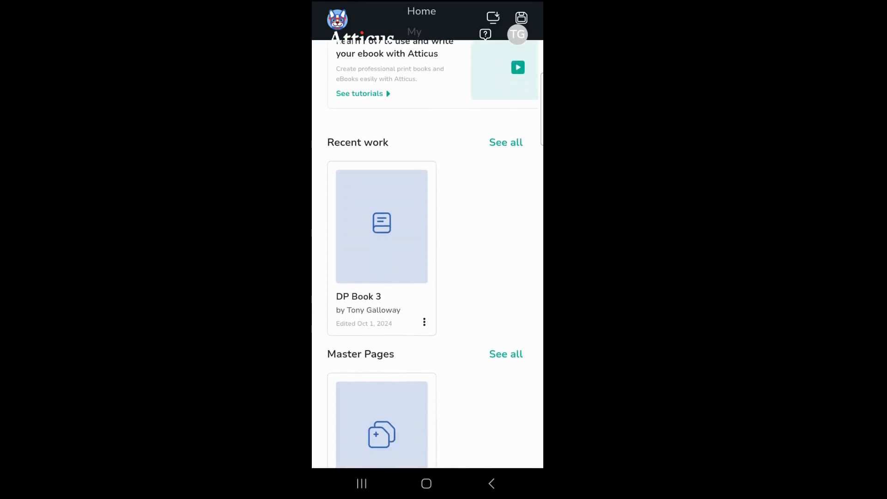
click(381, 226)
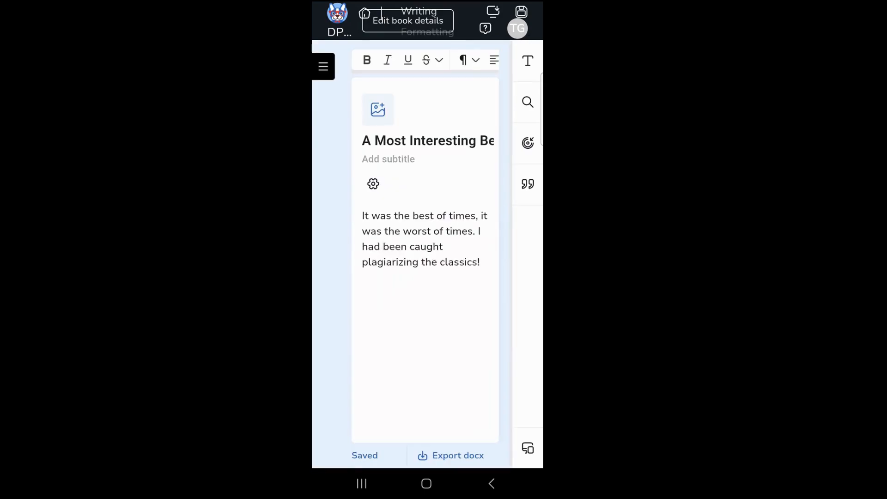
Add a new paragraph after "plagiarizing the classics!" reading "I can even work on my novel from my phone."
click(489, 263)
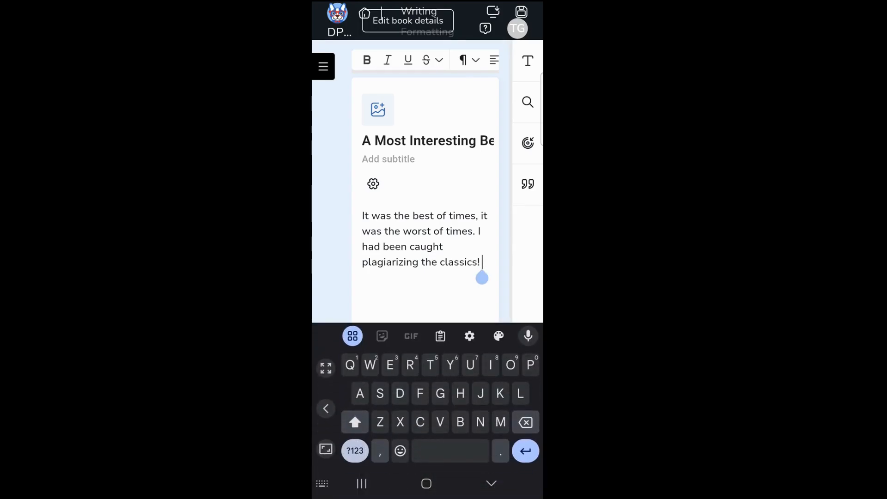
key(Return)
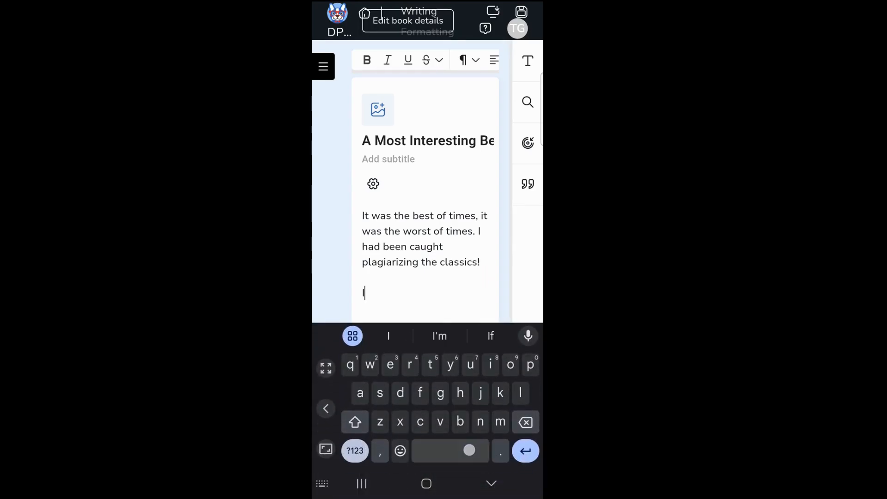
text(I can even)
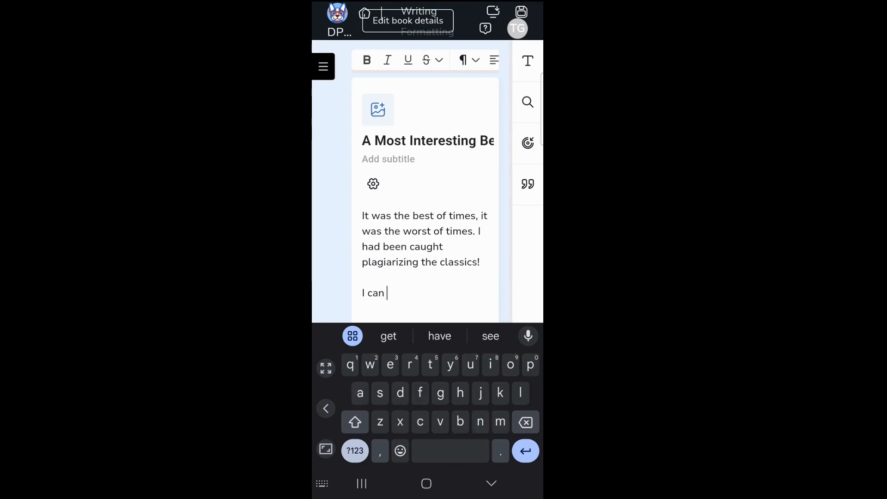
text( work on)
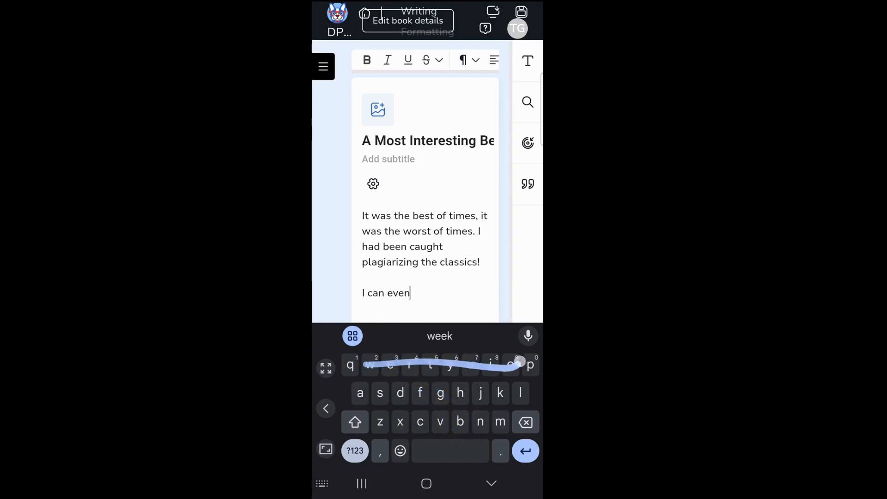
text( my)
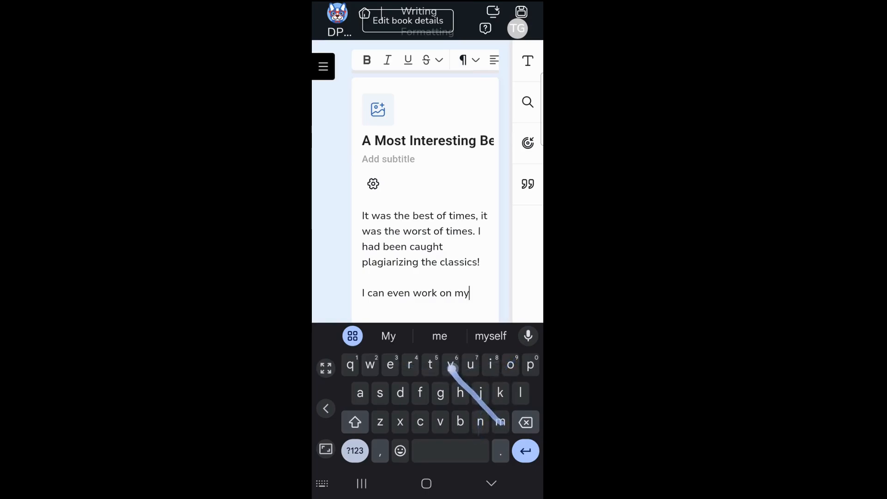
text( novel)
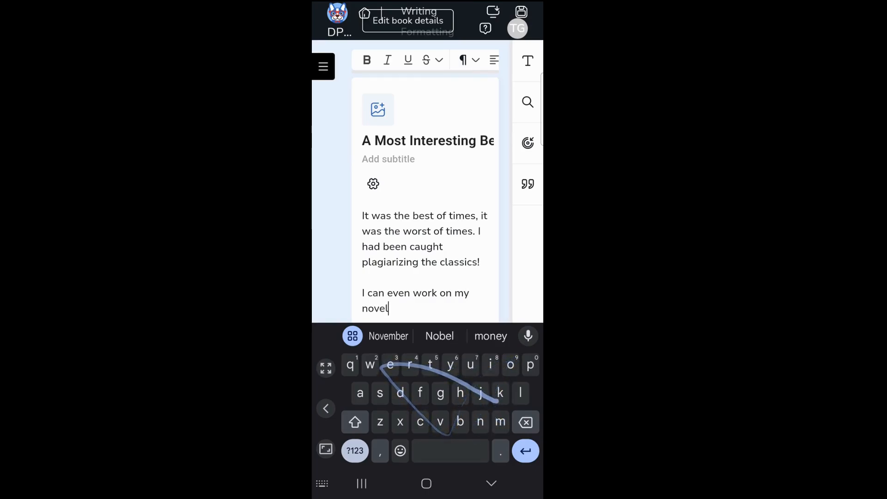
text( from)
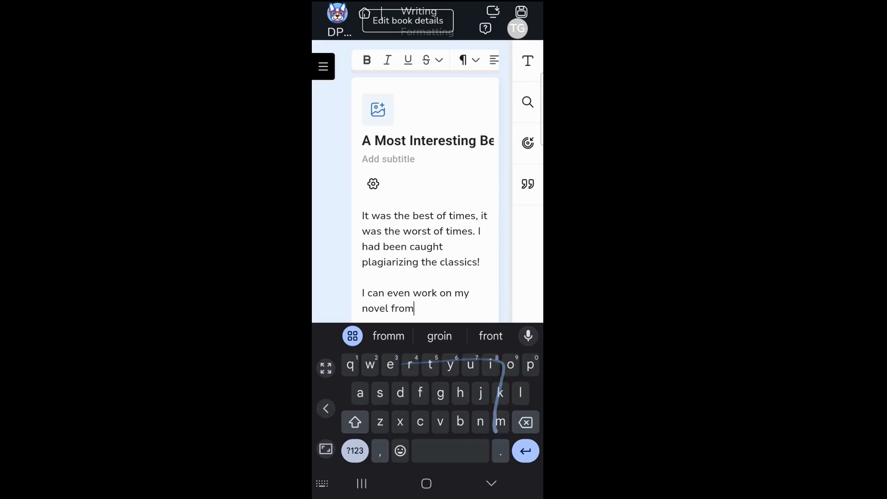
text( my phone)
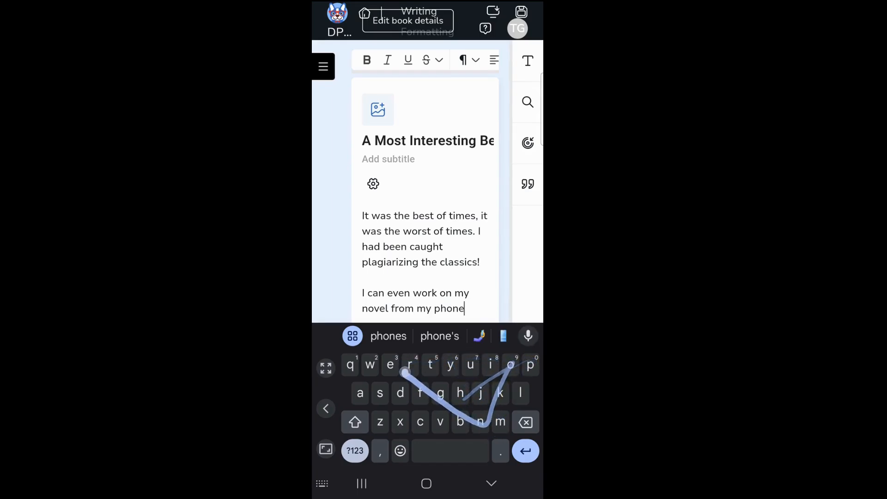
text(.)
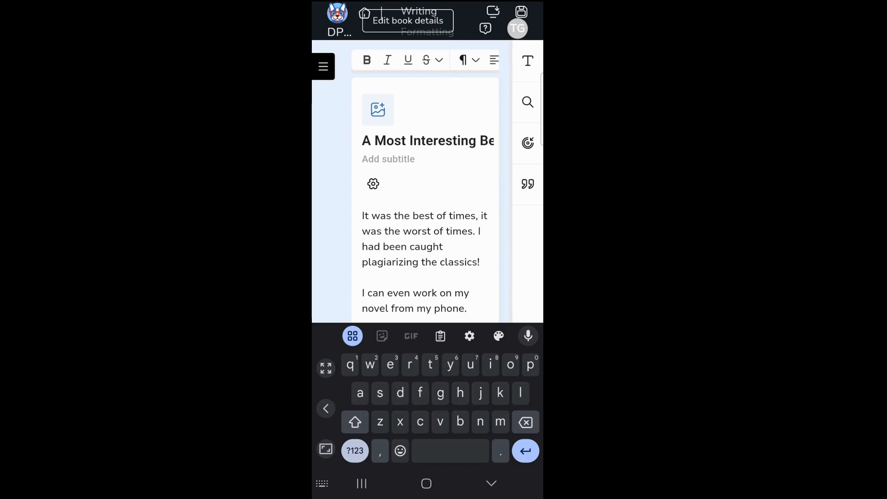
Dictate another paragraph by voice below it, beginning "I can even use voice typing to quickly get some", and end it with a period
key(Return)
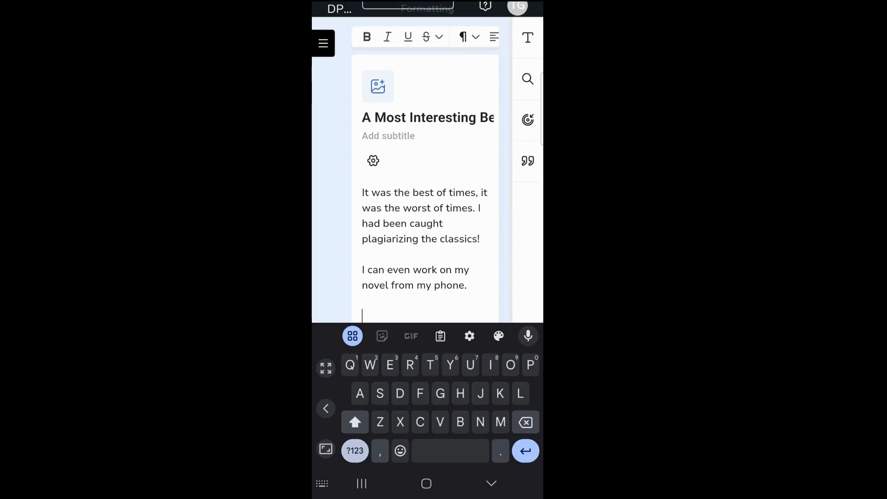
click(528, 336)
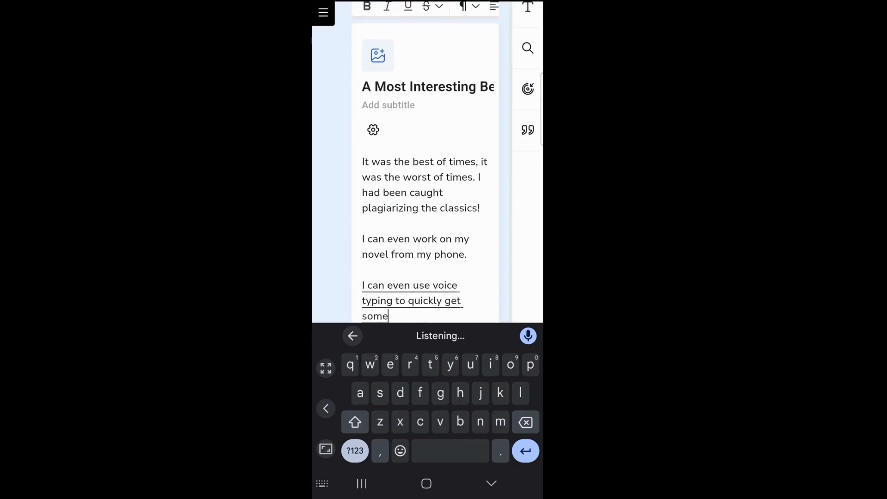
text(.)
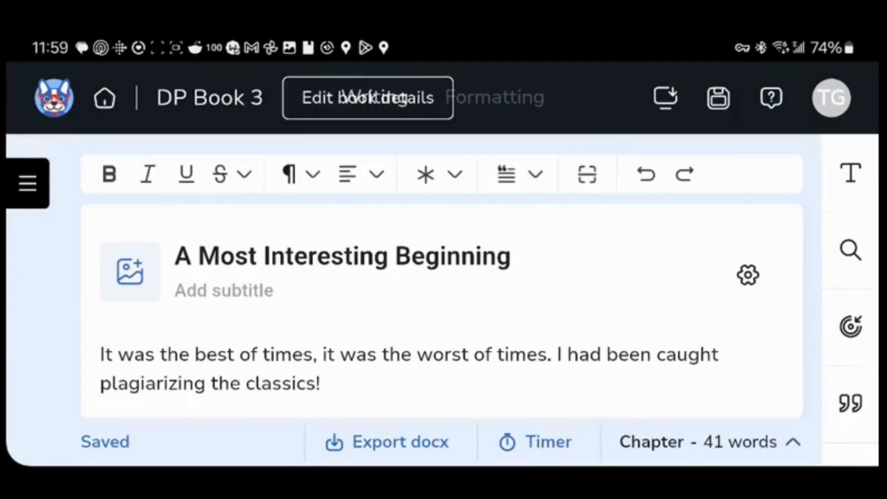
Reorder the book's body chapters, moving "The Plot Thickens" above "A Most Interesting Beginning" and "The Plot Thinnens" below "Happy Ending"
click(37, 177)
drag(116, 314, 115, 194)
click(144, 280)
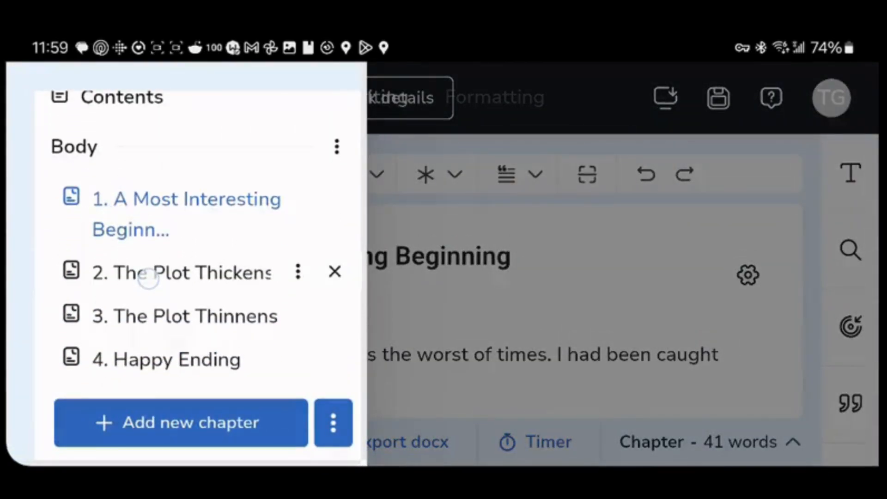
drag(148, 279, 147, 204)
click(154, 320)
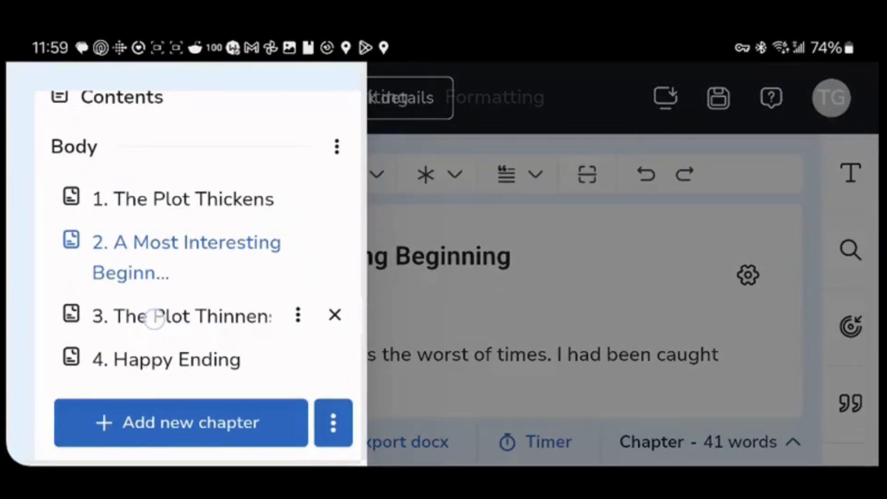
drag(154, 320, 165, 360)
click(154, 317)
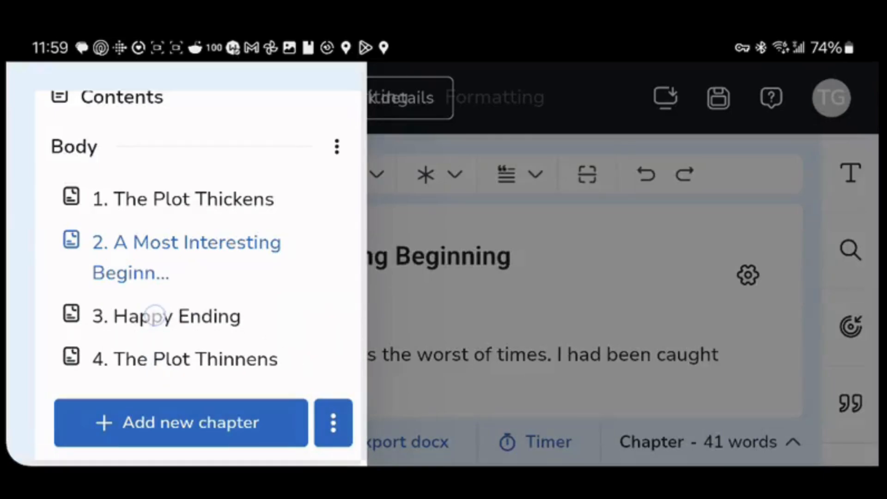
click(603, 310)
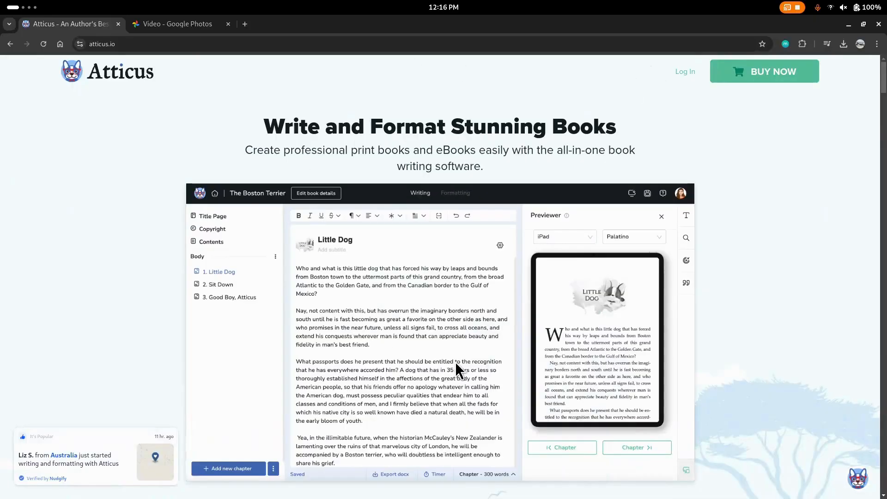
Look through the atticus.io home page's supported platforms, writing features, three formatting steps and compatible book markets
scroll(455, 362, down, 6)
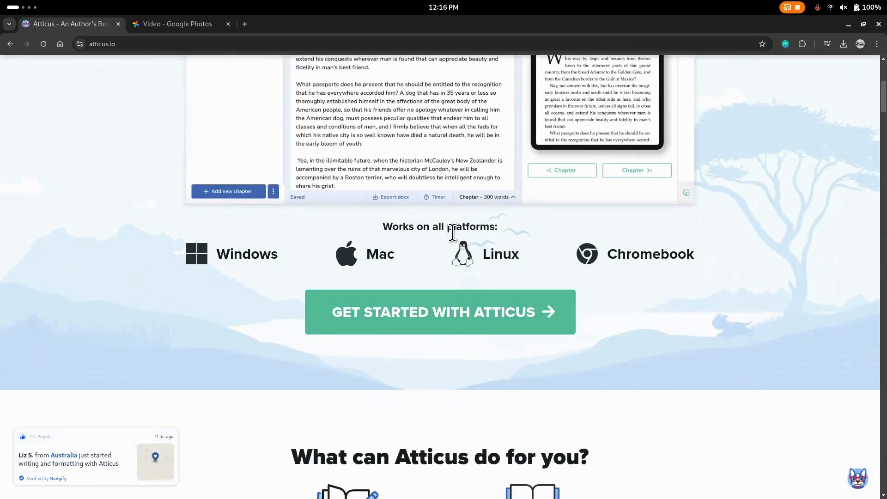
scroll(452, 235, down, 7)
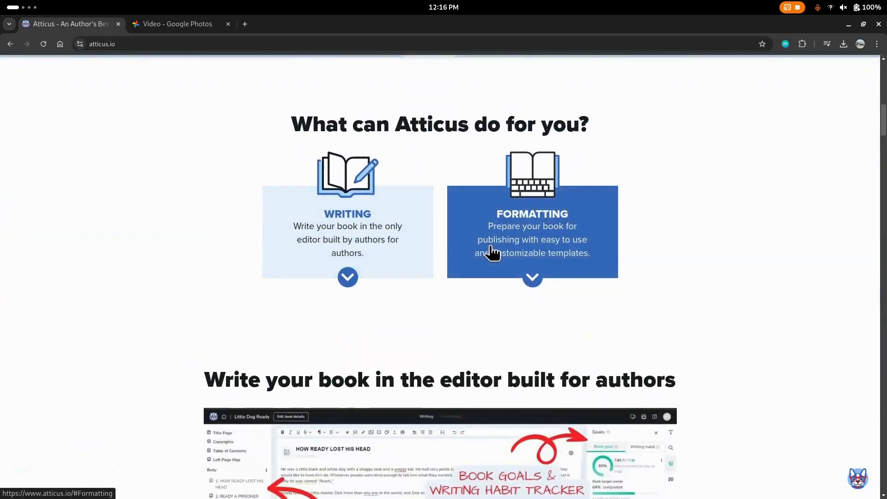
scroll(492, 252, down, 7)
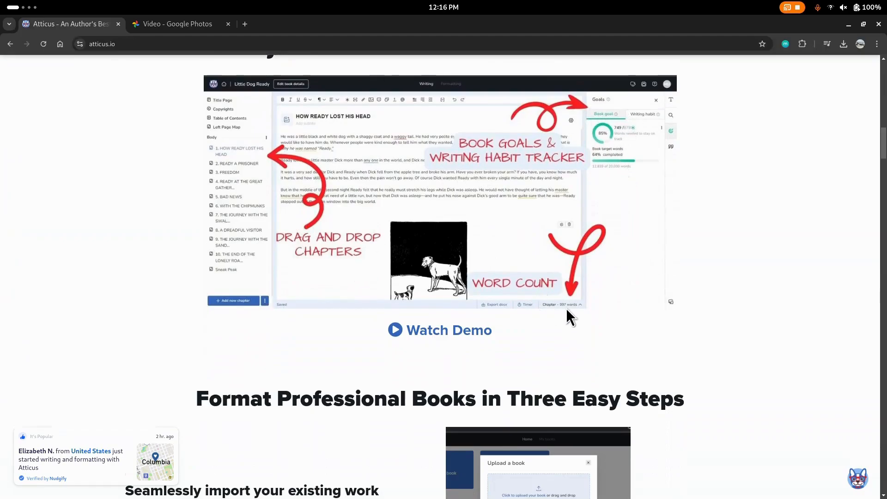
scroll(566, 309, down, 6)
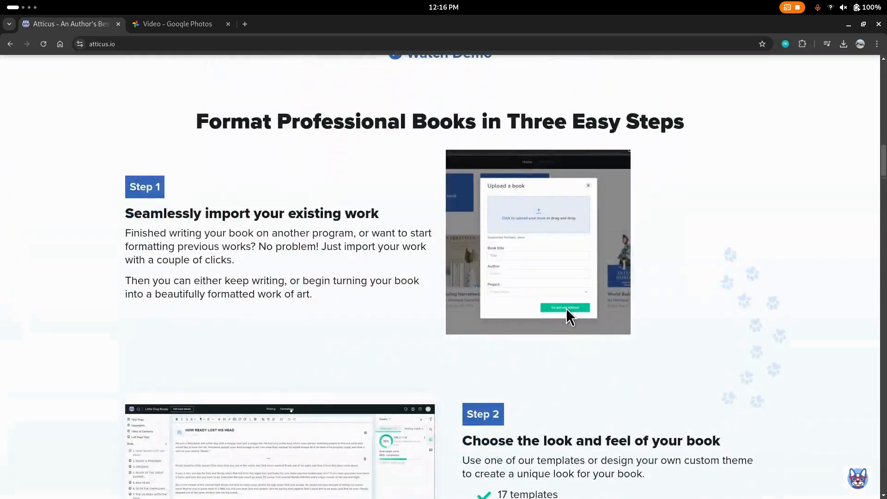
scroll(566, 308, down, 5)
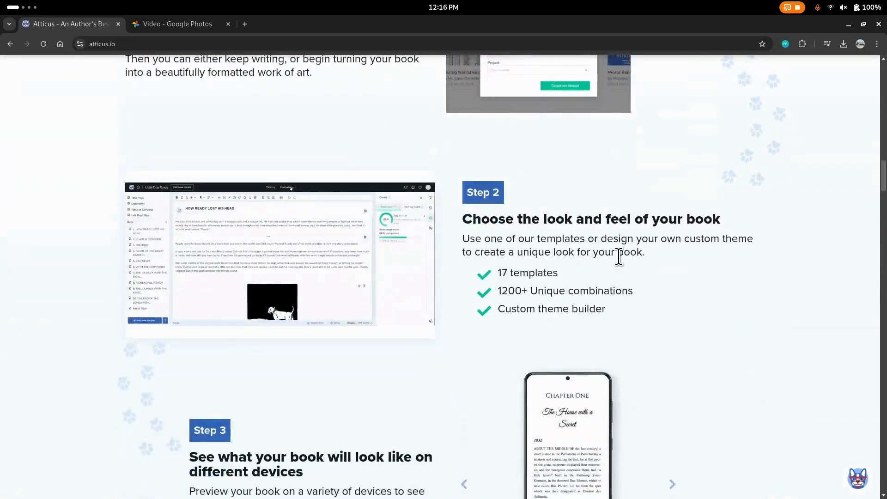
scroll(618, 256, down, 5)
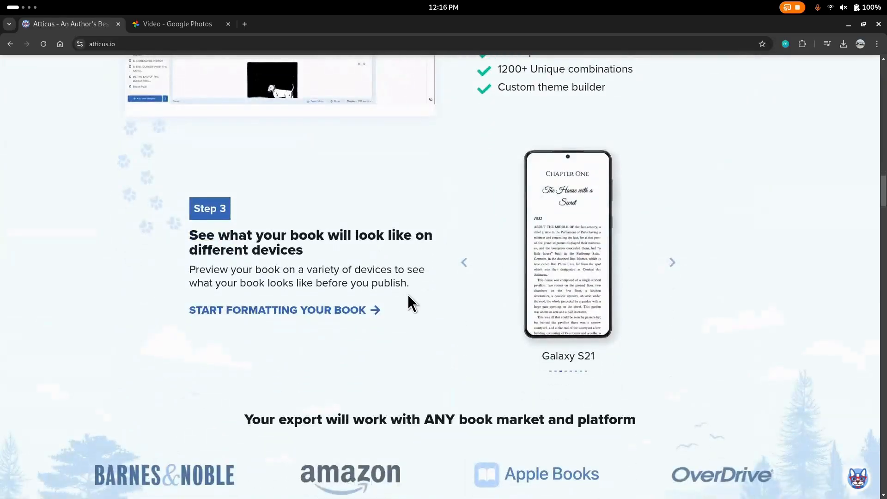
scroll(408, 295, down, 6)
scroll(408, 294, down, 1)
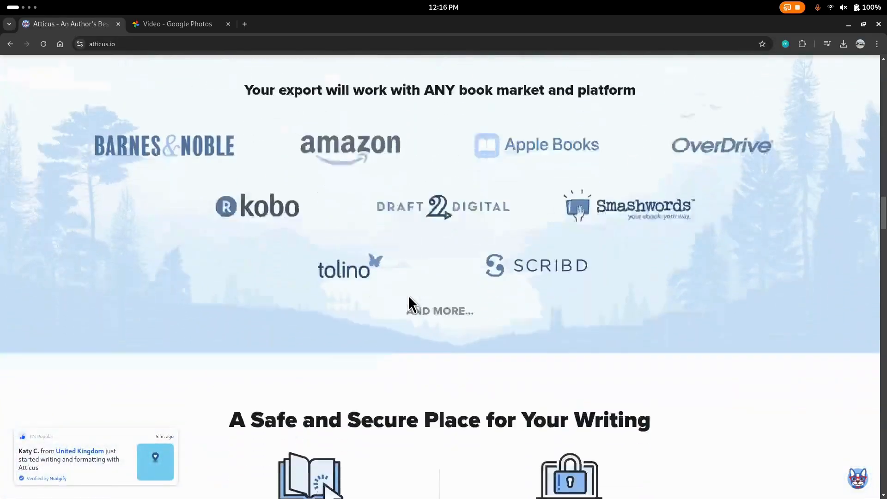
Read the "Why Choose Atticus" table comparing Vellum and Atticus from platforms down to price
scroll(408, 300, down, 10)
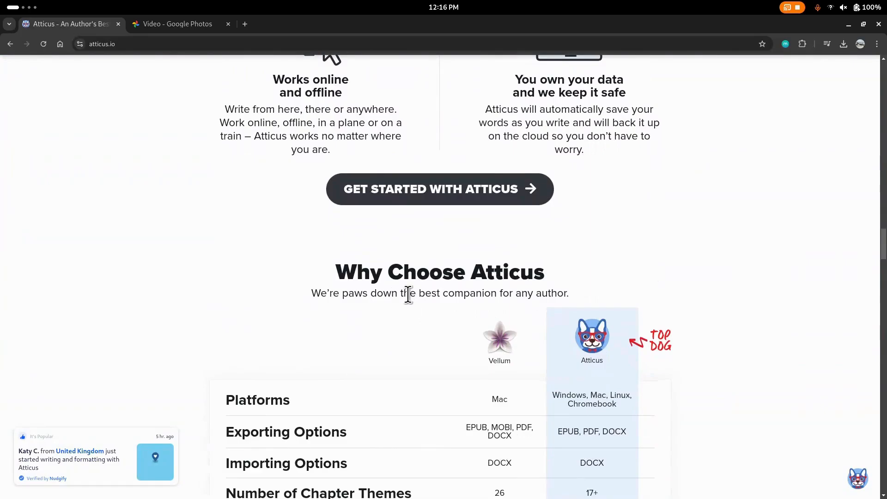
scroll(409, 296, down, 2)
scroll(485, 216, down, 1)
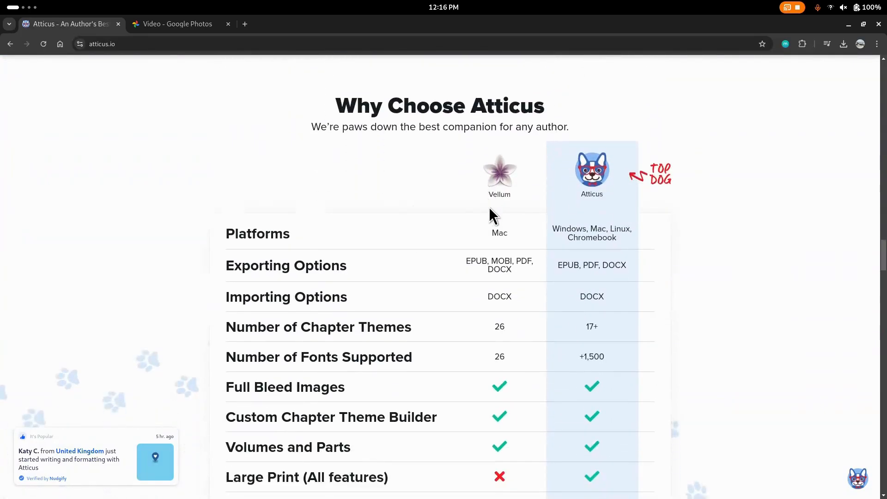
scroll(506, 206, down, 4)
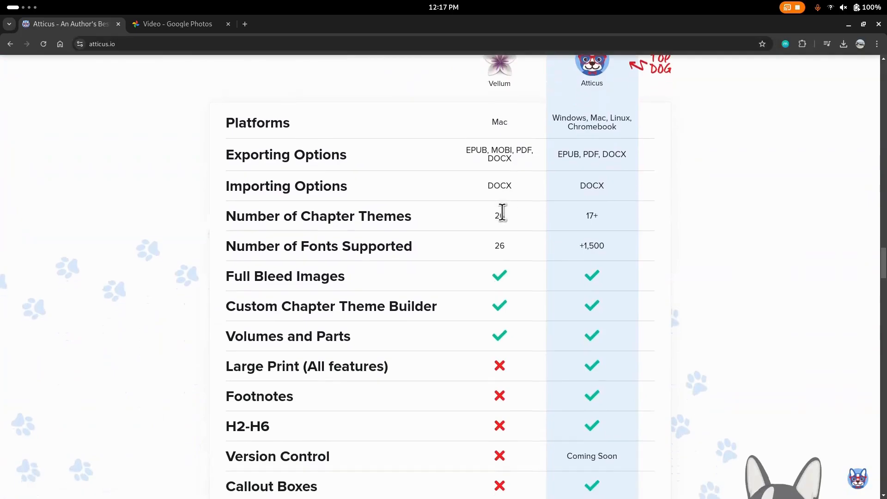
scroll(521, 226, down, 3)
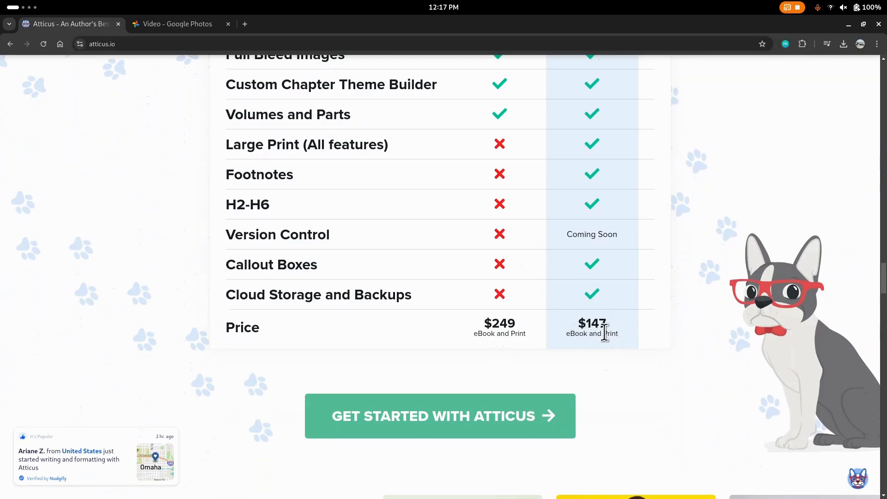
scroll(604, 331, down, 5)
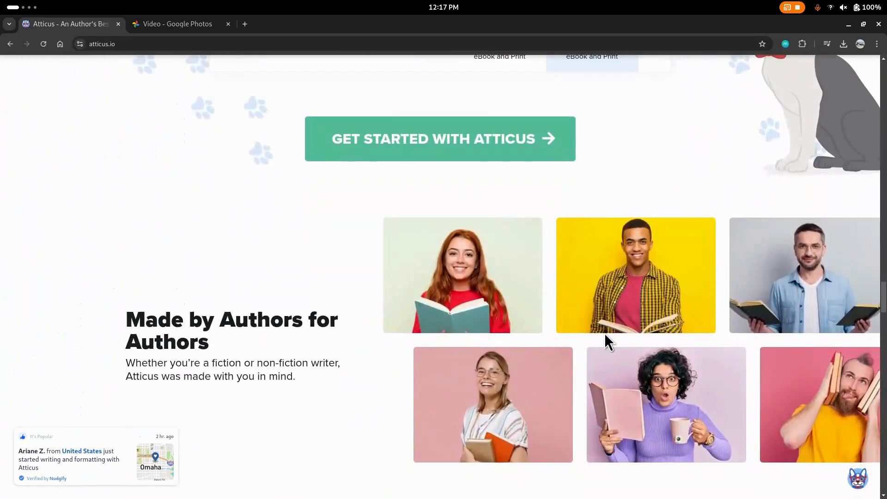
Review the device support, author testimonials, money-back guarantee and purchase price sections further down the home page
scroll(352, 336, down, 5)
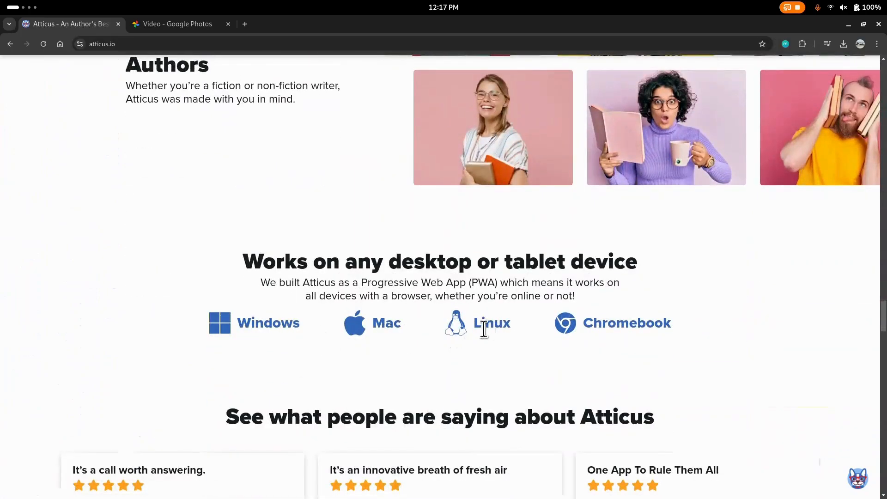
scroll(549, 344, down, 4)
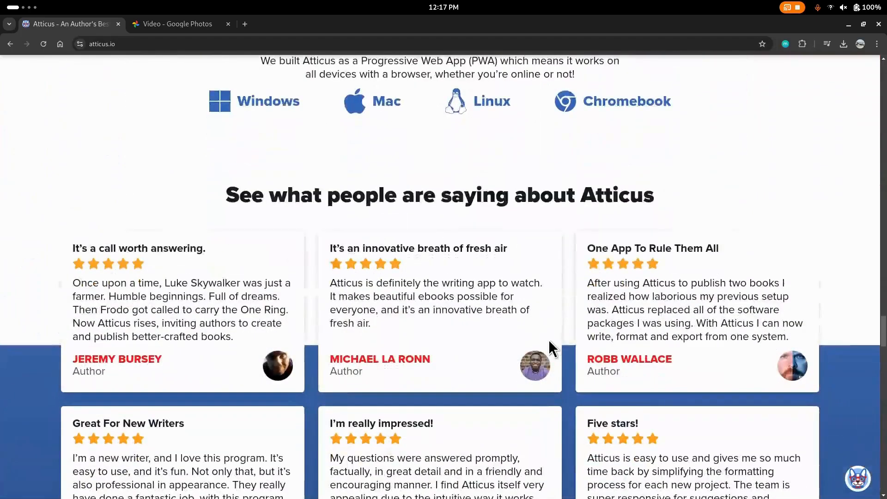
scroll(549, 344, down, 9)
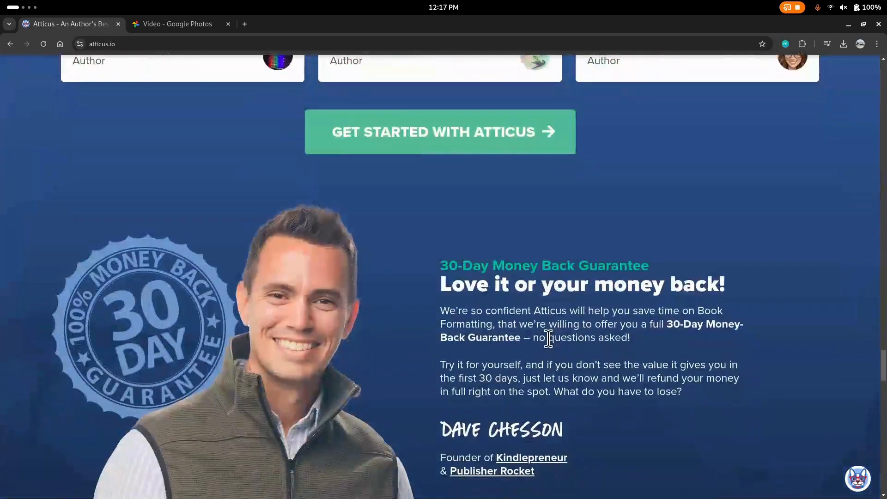
scroll(550, 347, down, 1)
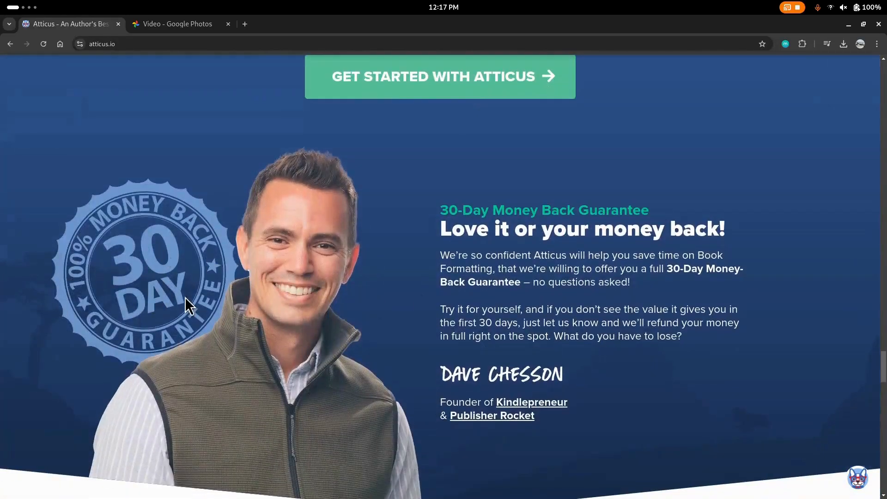
scroll(446, 338, down, 7)
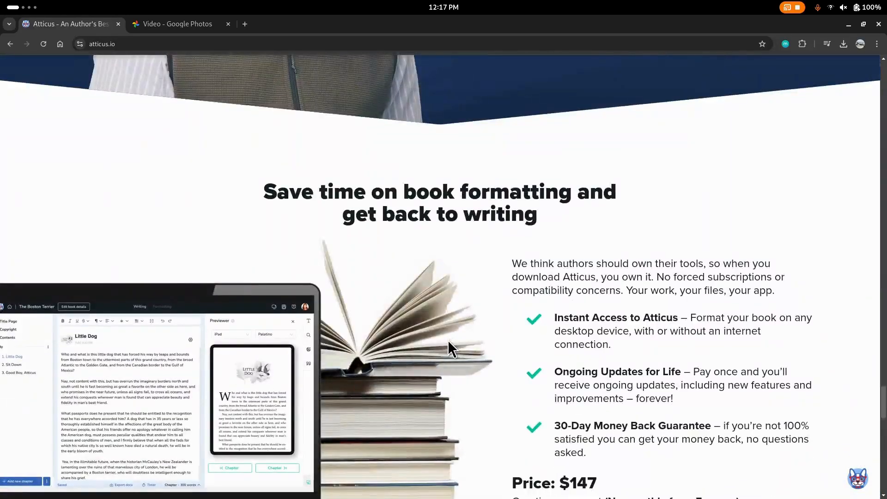
scroll(447, 340, down, 5)
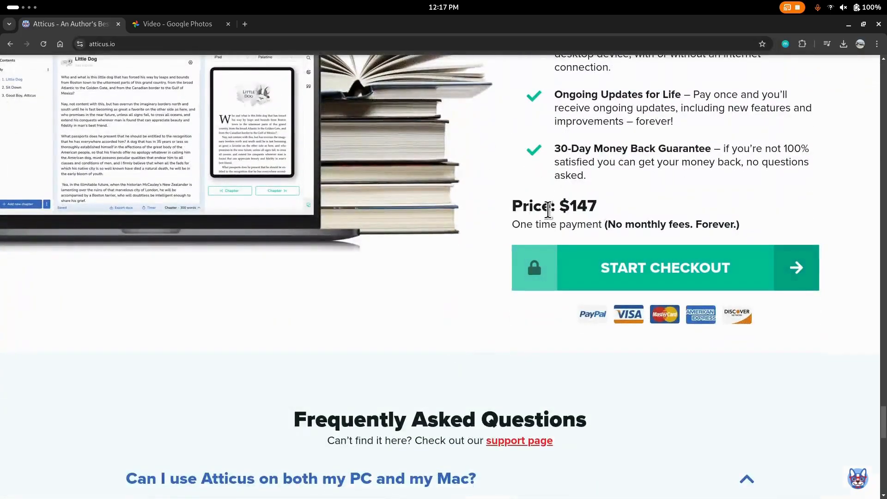